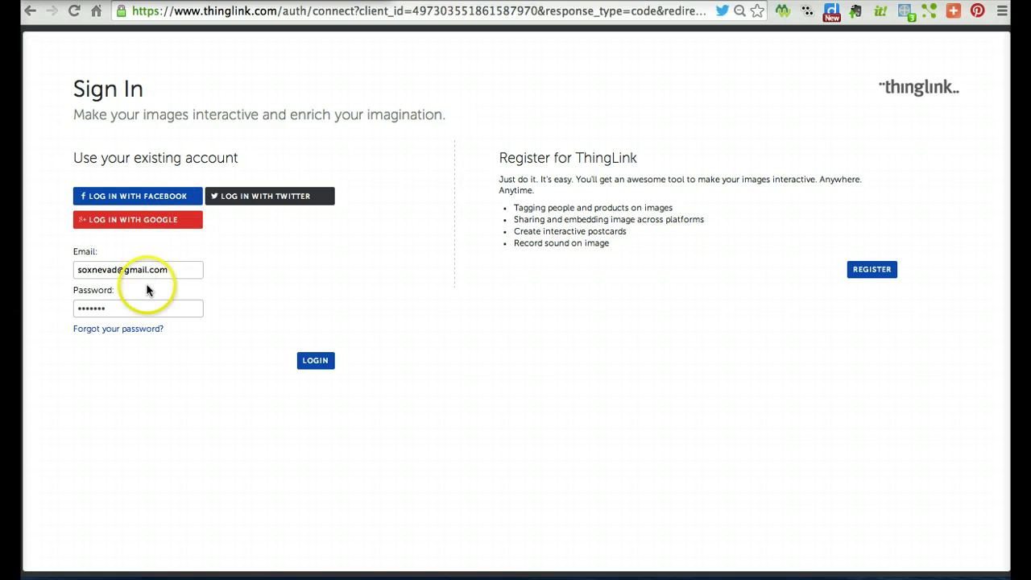
Sign in and add the 'Lion hugs - Kevin Richardson' YouTube video as a new project
{"action": "left_click", "coordinate": [317, 362]}
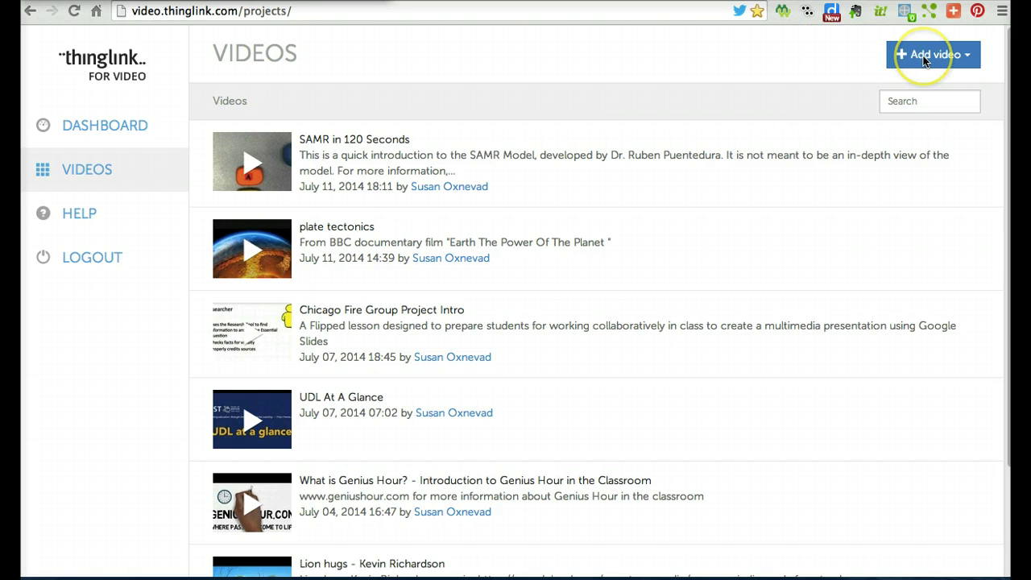
{"action": "left_click", "coordinate": [968, 58]}
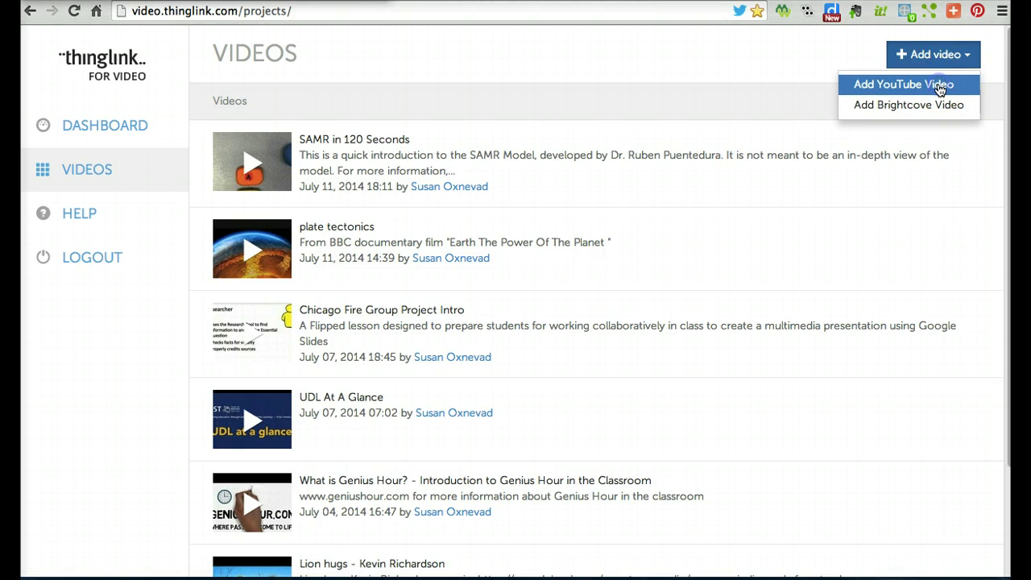
{"action": "left_click", "coordinate": [941, 88]}
{"action": "left_click", "coordinate": [606, 320]}
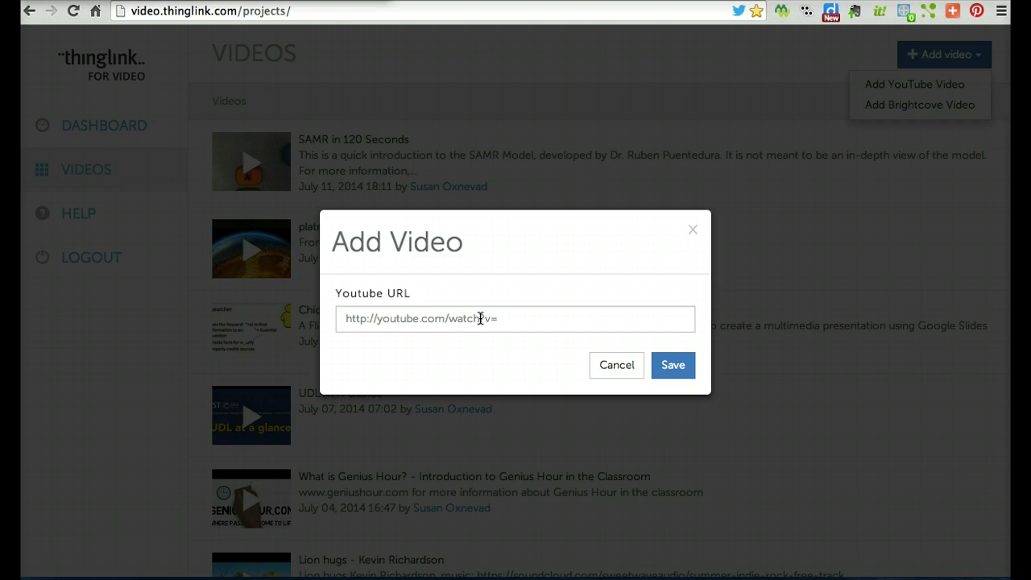
{"action": "left_click", "coordinate": [672, 365]}
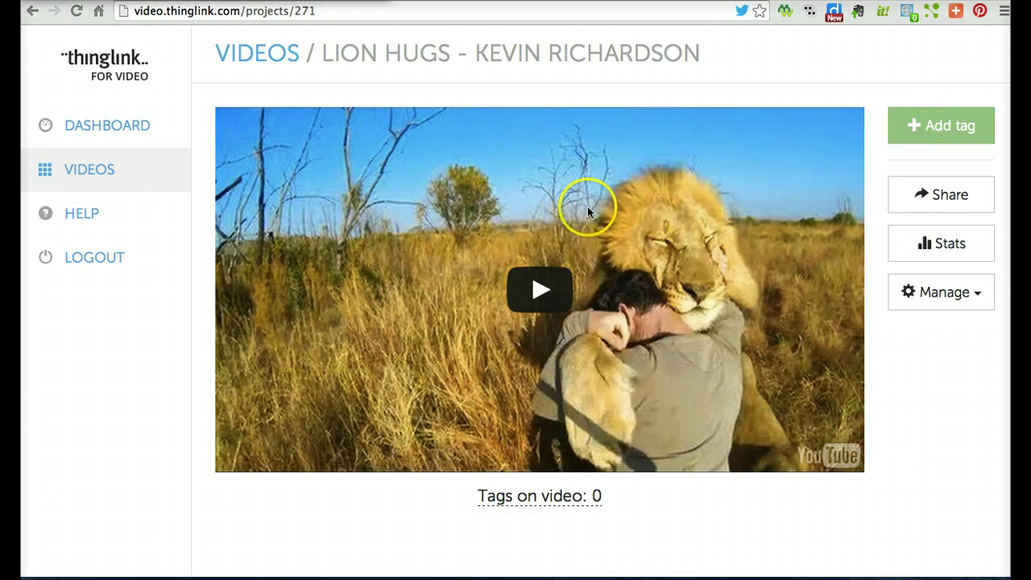
Play the lion video, pause it, and place a new tag on the paused frame
{"action": "left_click", "coordinate": [541, 290]}
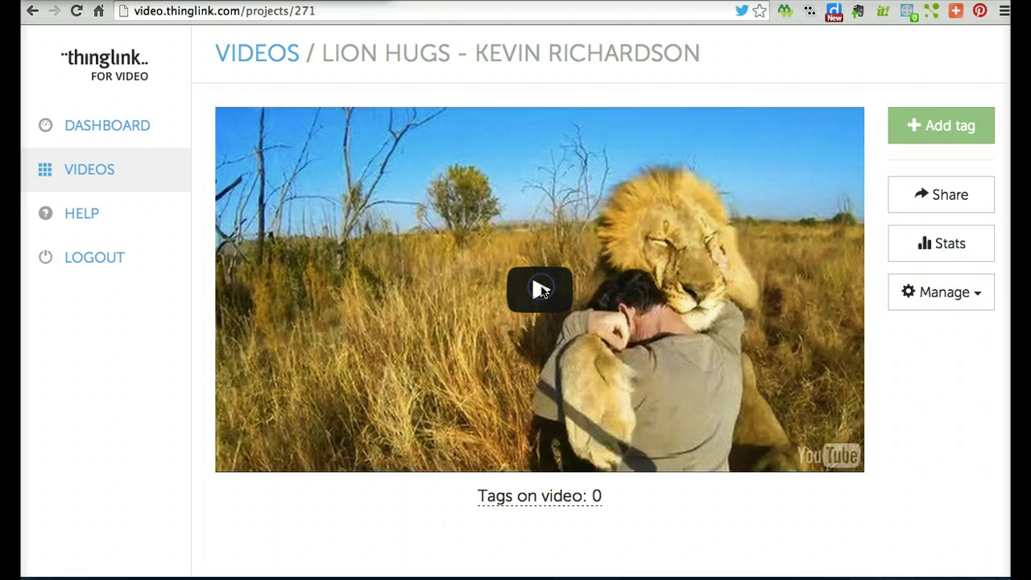
{"action": "left_click", "coordinate": [541, 290]}
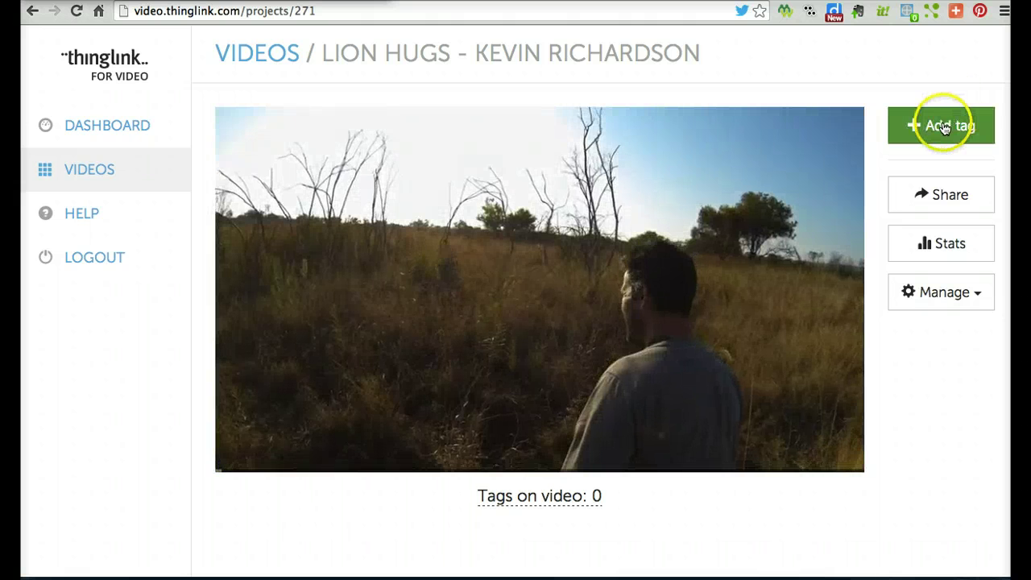
{"action": "left_click", "coordinate": [944, 126]}
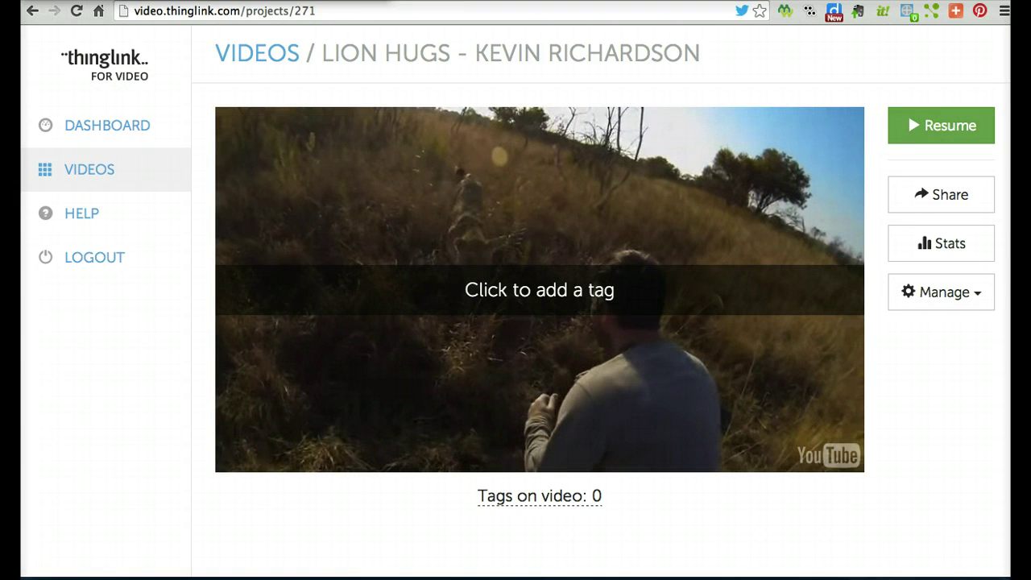
{"action": "left_click", "coordinate": [541, 295]}
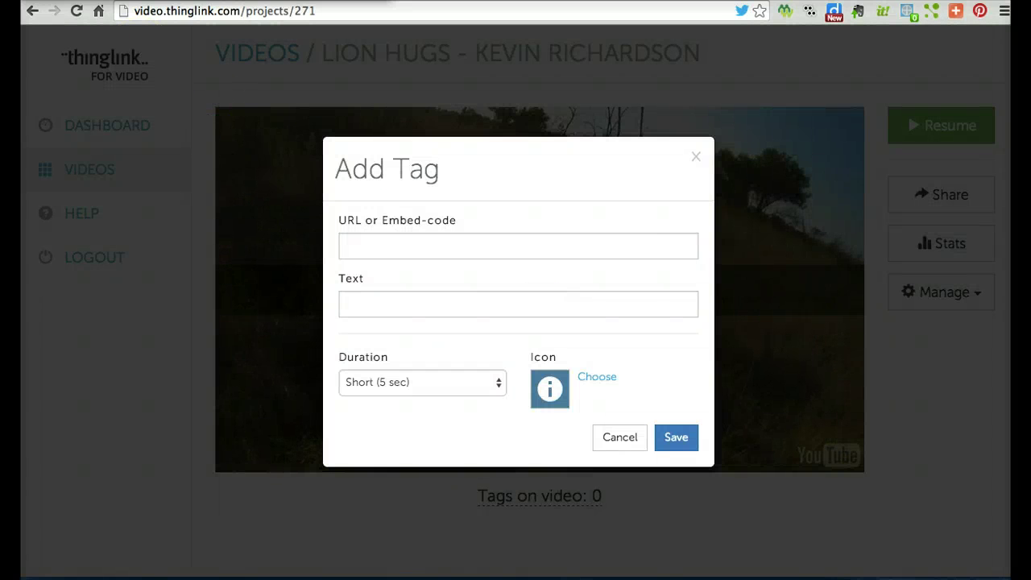
Enter the tag text 'Who is this man?' and choose the question-mark icon
{"action": "left_click", "coordinate": [361, 303]}
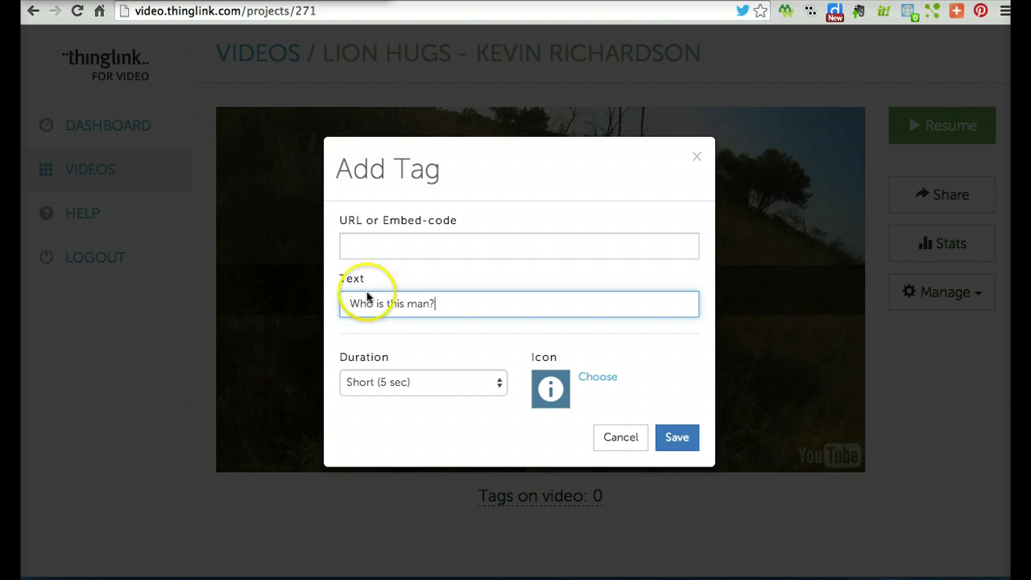
{"action": "left_click", "coordinate": [599, 379]}
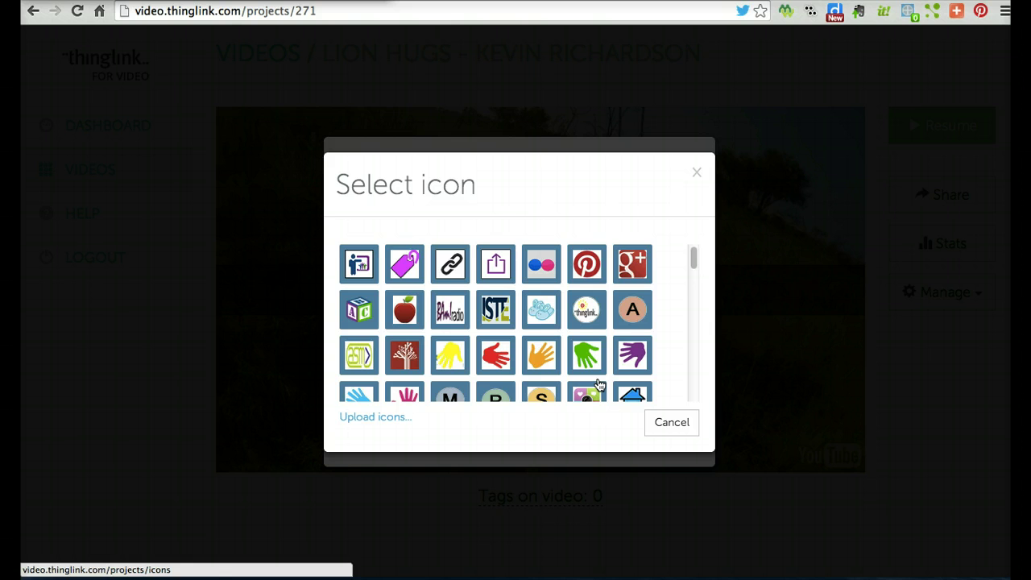
{"action": "left_click_drag", "start_coordinate": [688, 252], "coordinate": [694, 381]}
{"action": "left_click", "coordinate": [405, 322]}
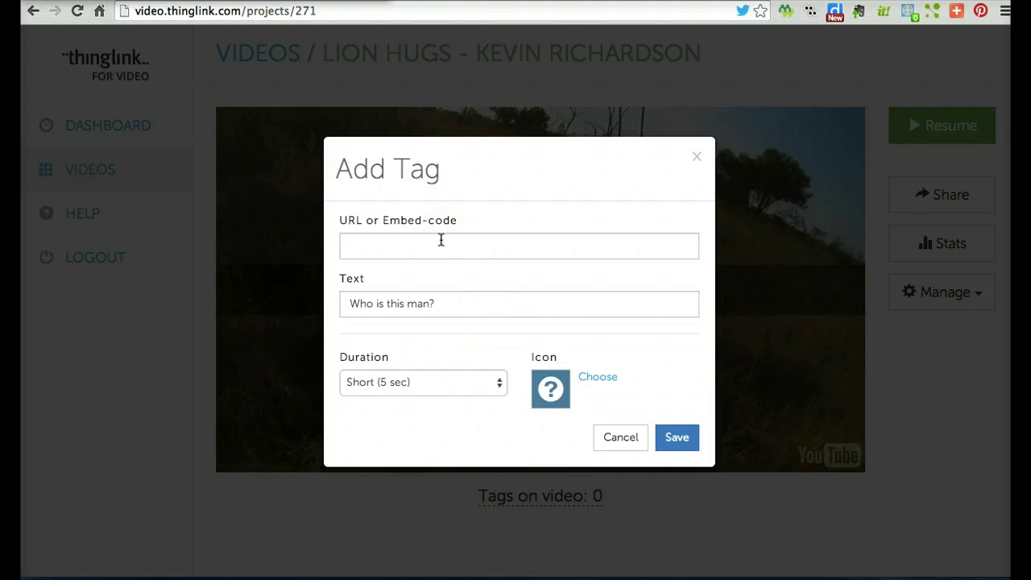
Paste the Wikipedia link, set duration to Medium (10 sec), and save the tag
{"action": "left_click", "coordinate": [416, 237]}
{"action": "left_click", "coordinate": [387, 245]}
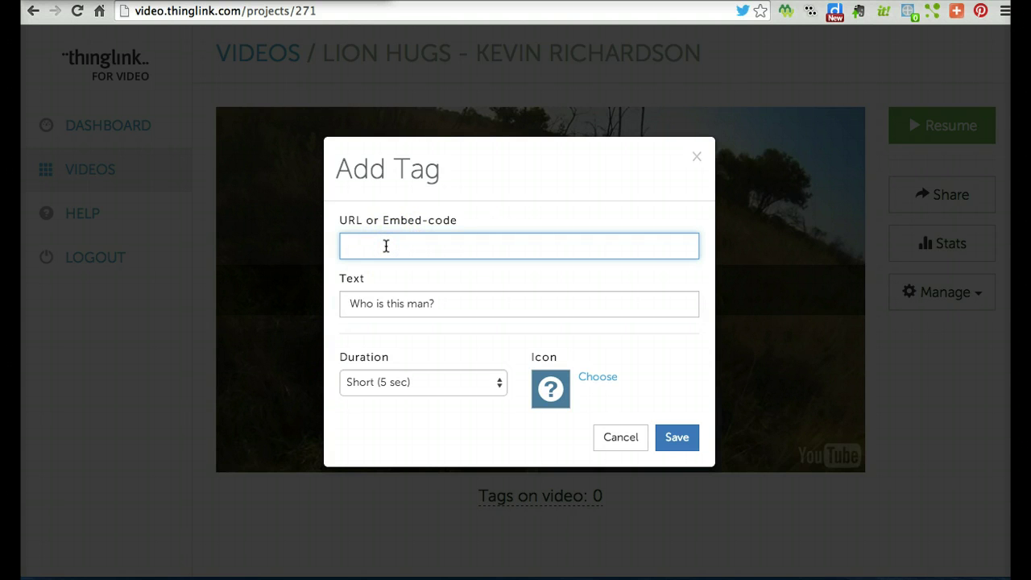
{"action": "type", "text": "http://en.wikipedia.org/wiki/Kevin_Richardson_(zookeeper)"}
{"action": "left_click", "coordinate": [659, 251]}
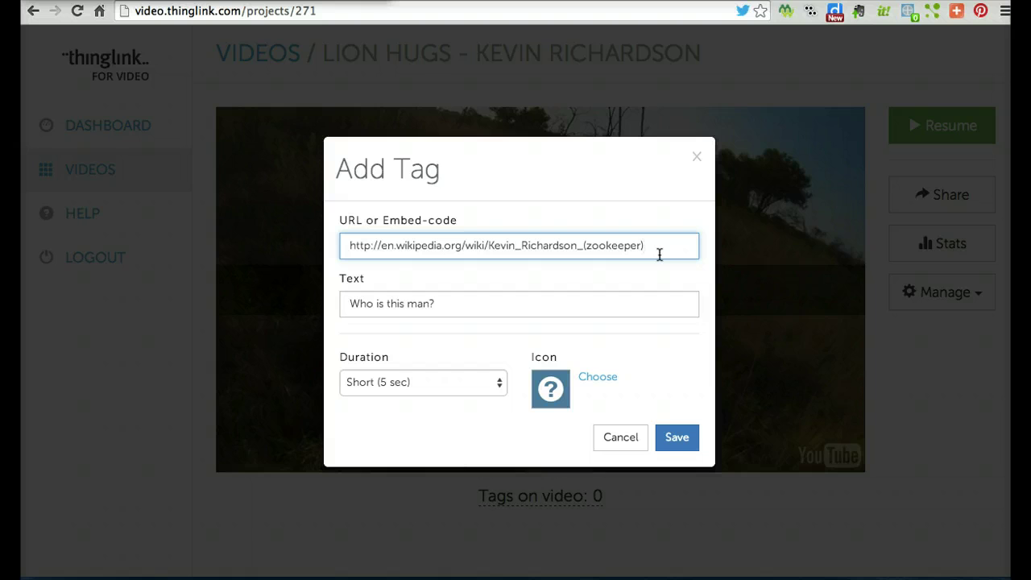
{"action": "left_click", "coordinate": [659, 246]}
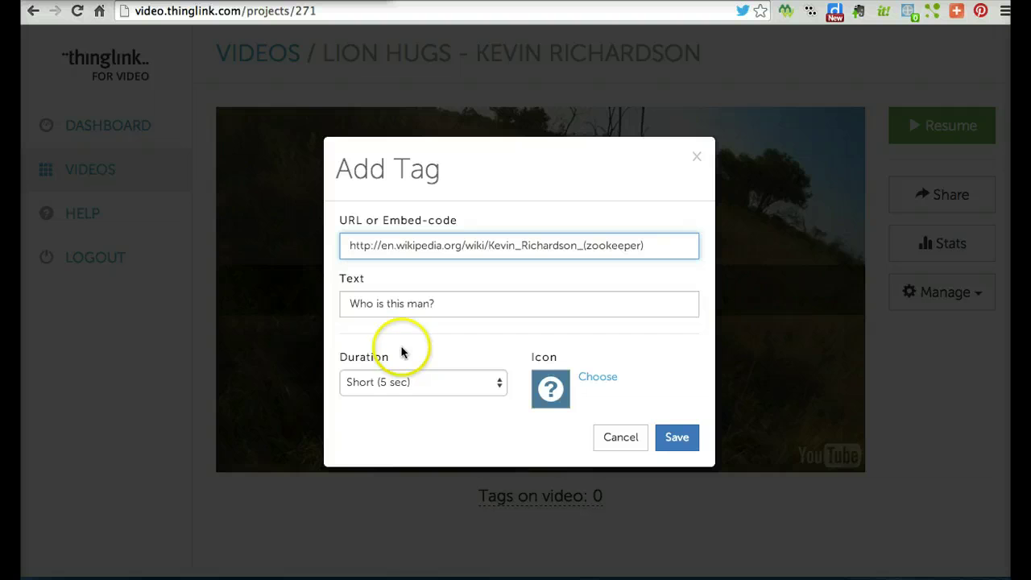
{"action": "left_click", "coordinate": [499, 382]}
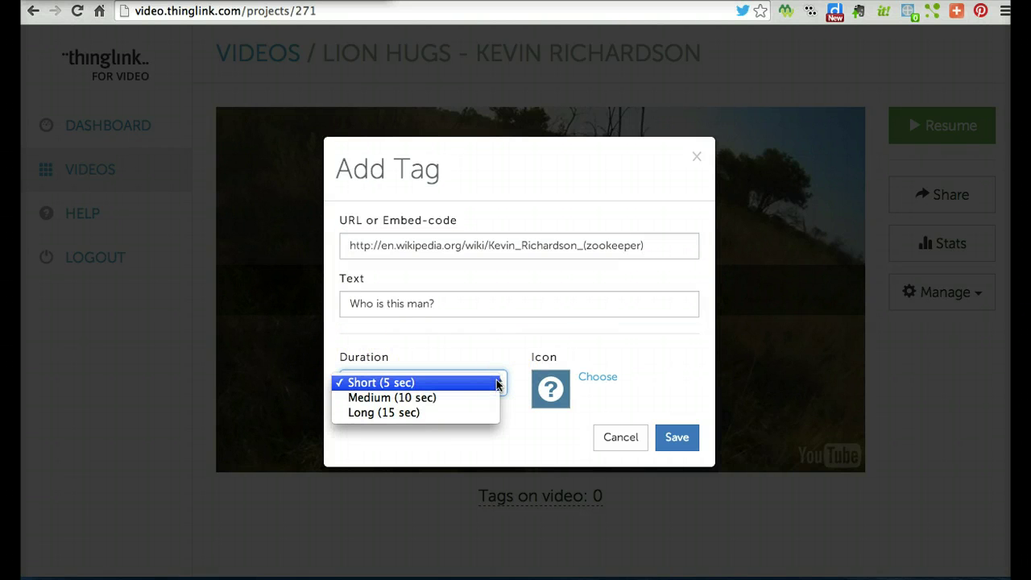
{"action": "left_click", "coordinate": [437, 395]}
{"action": "left_click", "coordinate": [691, 435]}
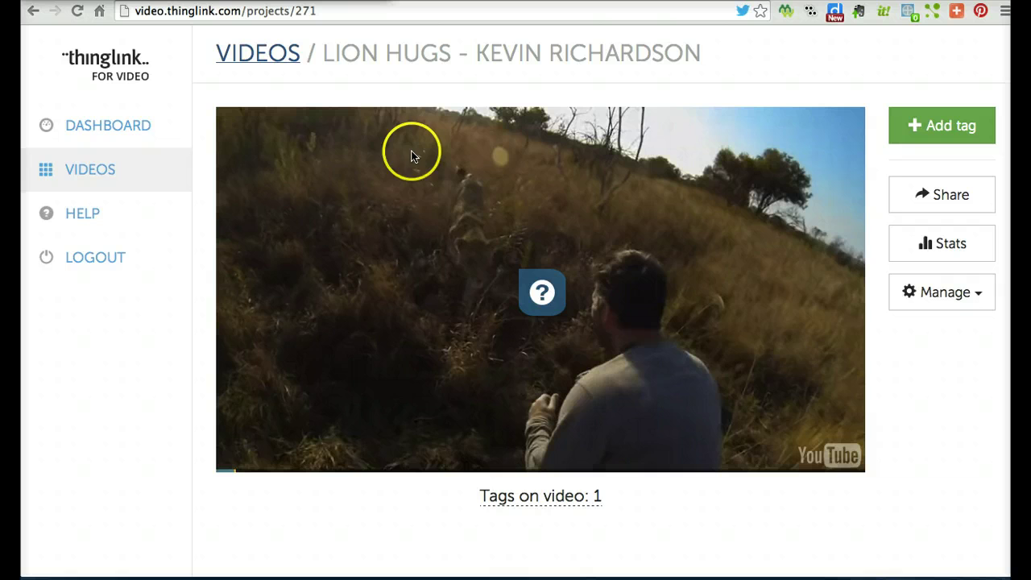
Move the 'Who is this man?' tag to the upper-left edge of the video
{"action": "left_click", "coordinate": [545, 296]}
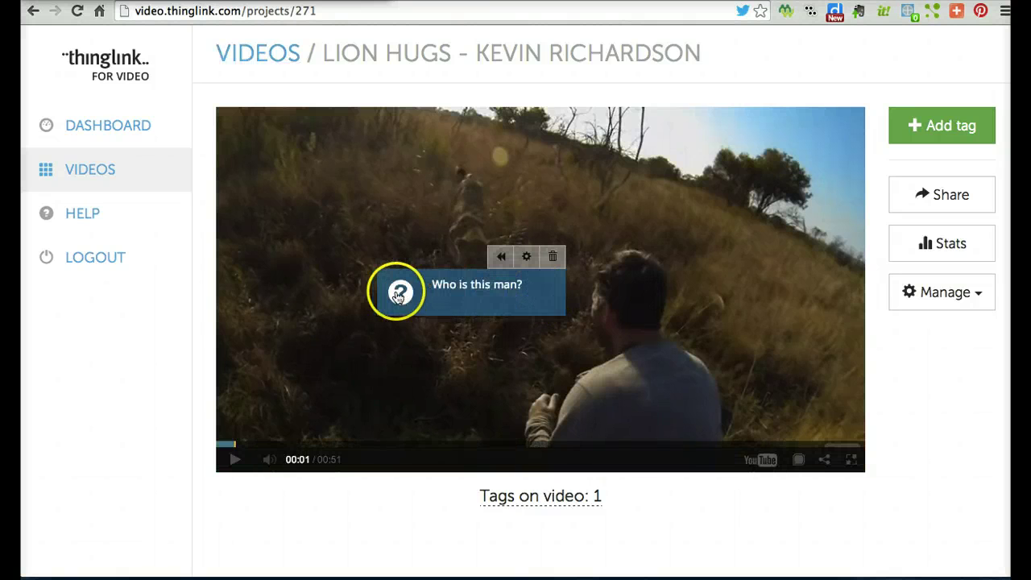
{"action": "left_click_drag", "start_coordinate": [395, 295], "coordinate": [83, 191]}
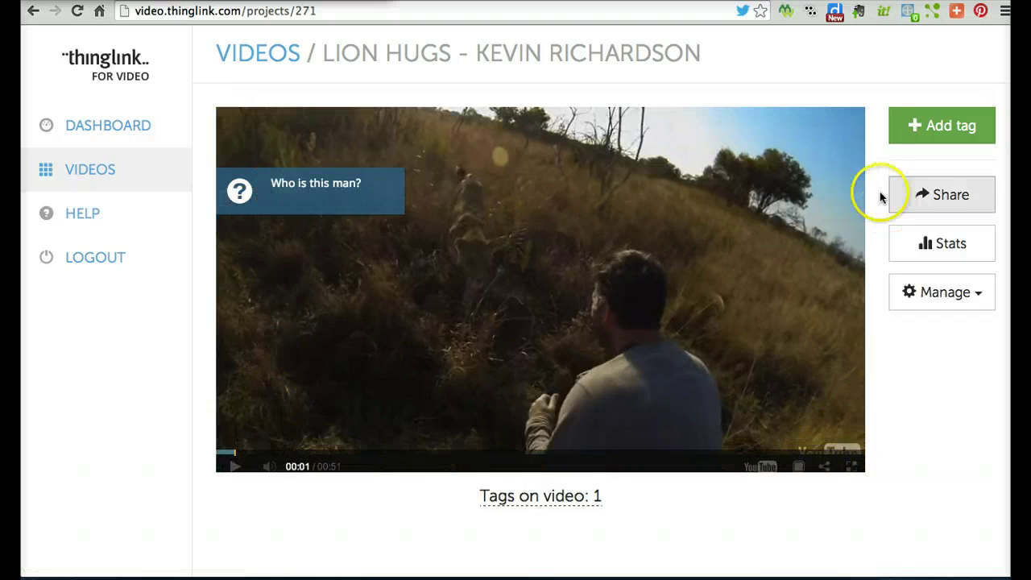
{"action": "mouse_move", "coordinate": [298, 186]}
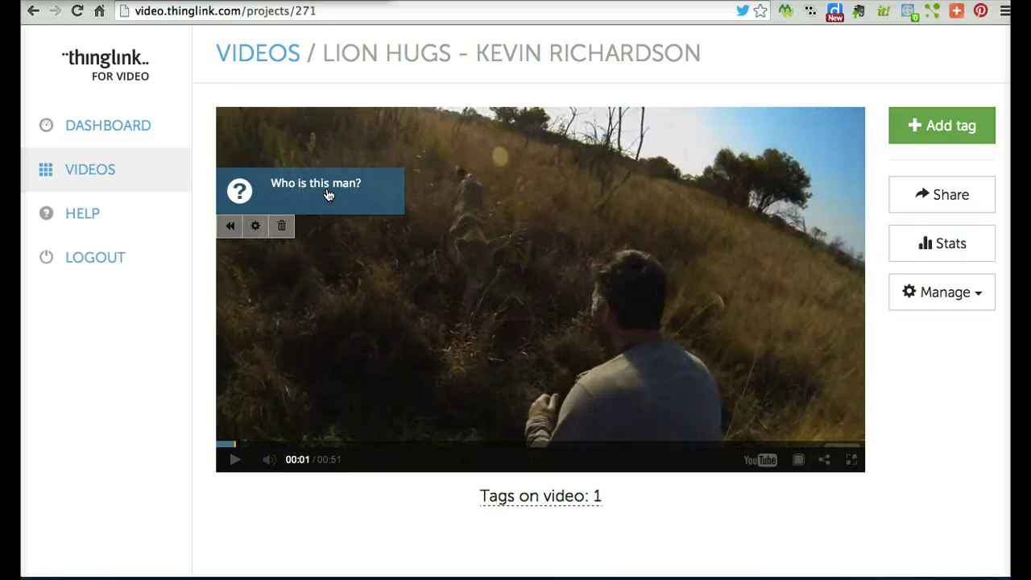
{"action": "left_click_drag", "start_coordinate": [239, 191], "coordinate": [506, 223]}
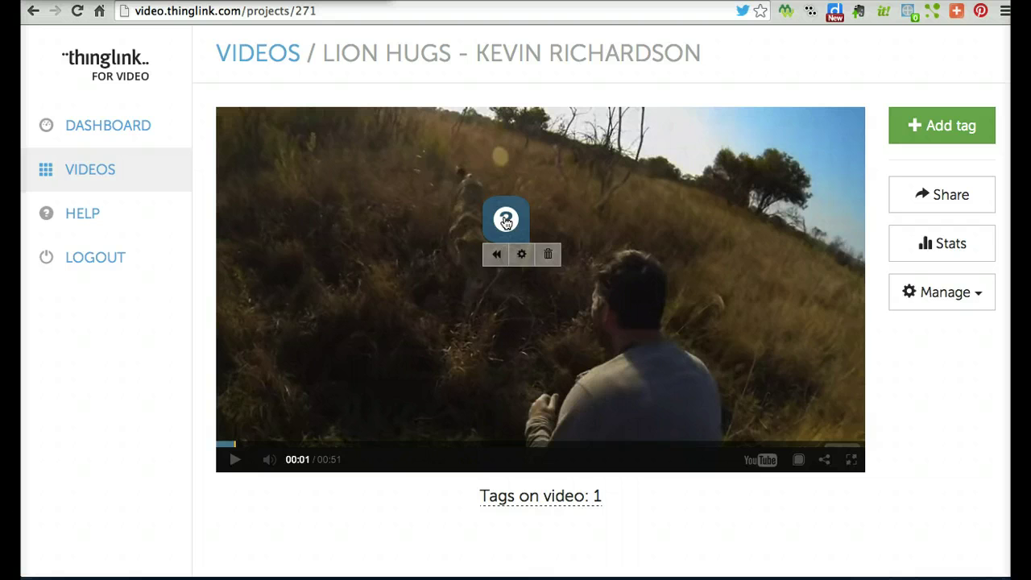
{"action": "left_click", "coordinate": [506, 222]}
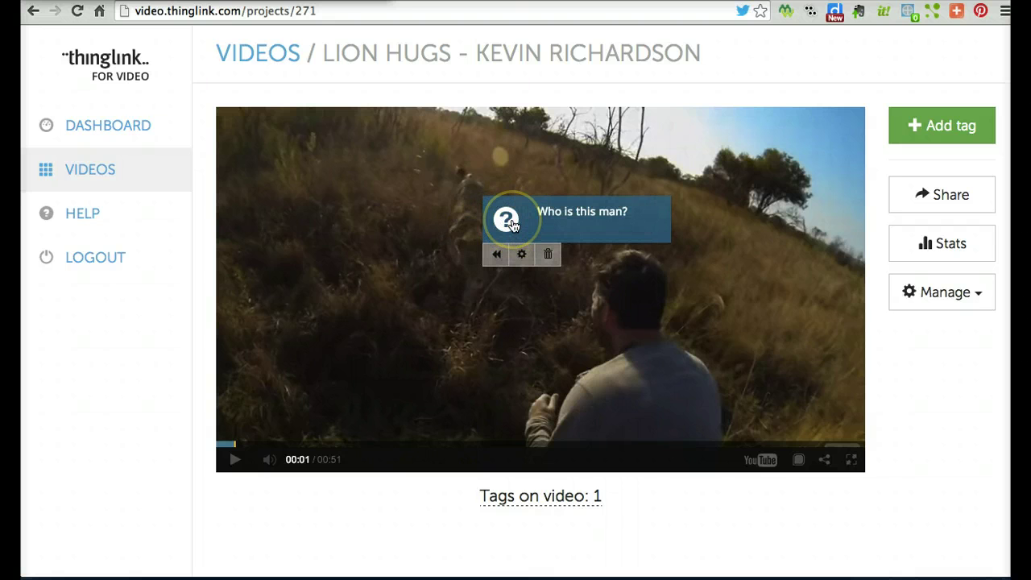
{"action": "left_click", "coordinate": [511, 224]}
{"action": "left_click_drag", "start_coordinate": [511, 224], "coordinate": [239, 212]}
Leave tag editing and rewind the video to 00:00
{"action": "left_click", "coordinate": [249, 363]}
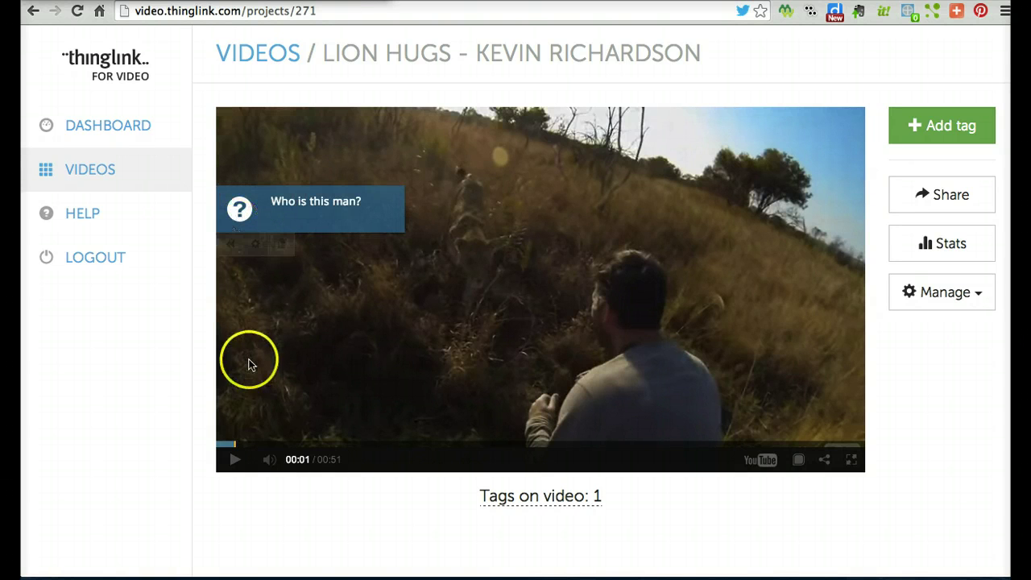
{"action": "left_click", "coordinate": [253, 290]}
{"action": "left_click", "coordinate": [255, 471]}
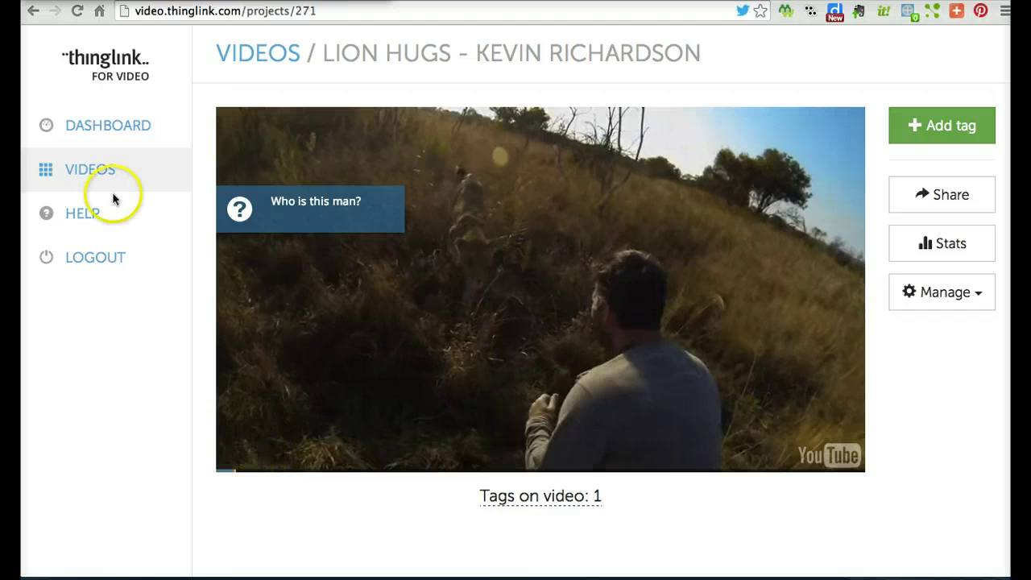
{"action": "left_click", "coordinate": [228, 470]}
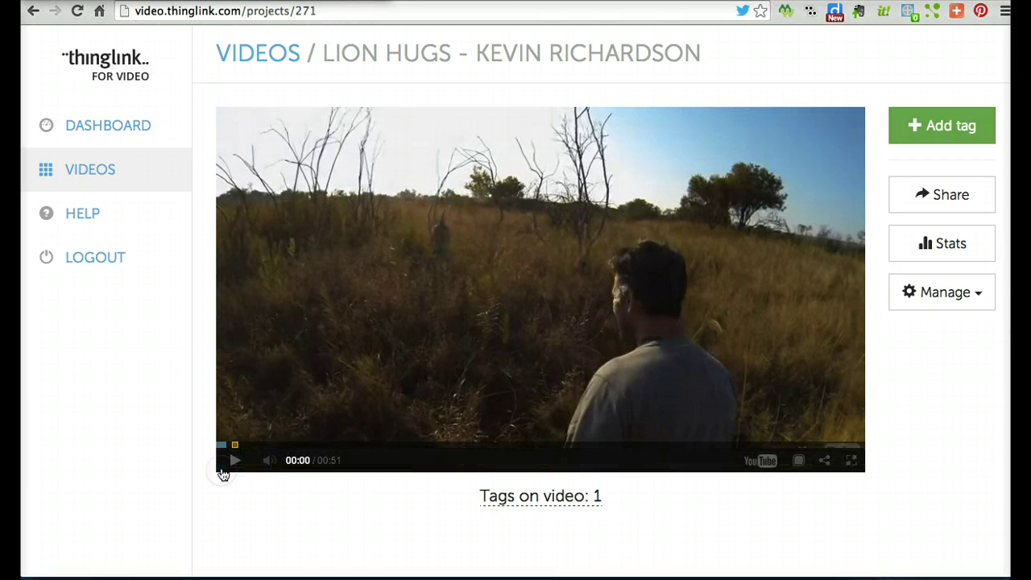
Play the clip to see the first tag appear, pause around 00:09, and start a second tag
{"action": "left_click", "coordinate": [231, 461]}
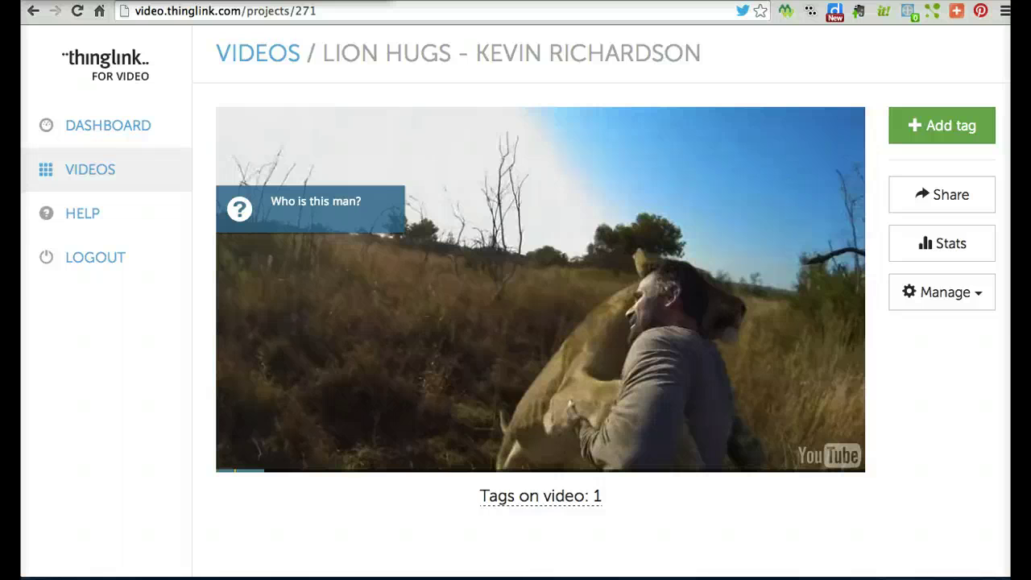
{"action": "left_click", "coordinate": [248, 431]}
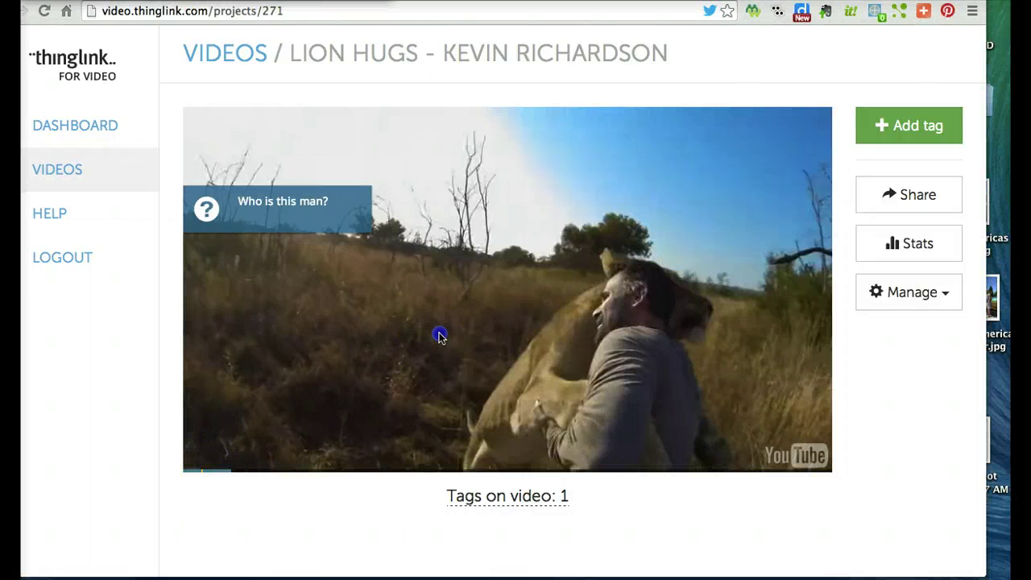
{"action": "mouse_move", "coordinate": [234, 476]}
{"action": "left_click", "coordinate": [204, 467]}
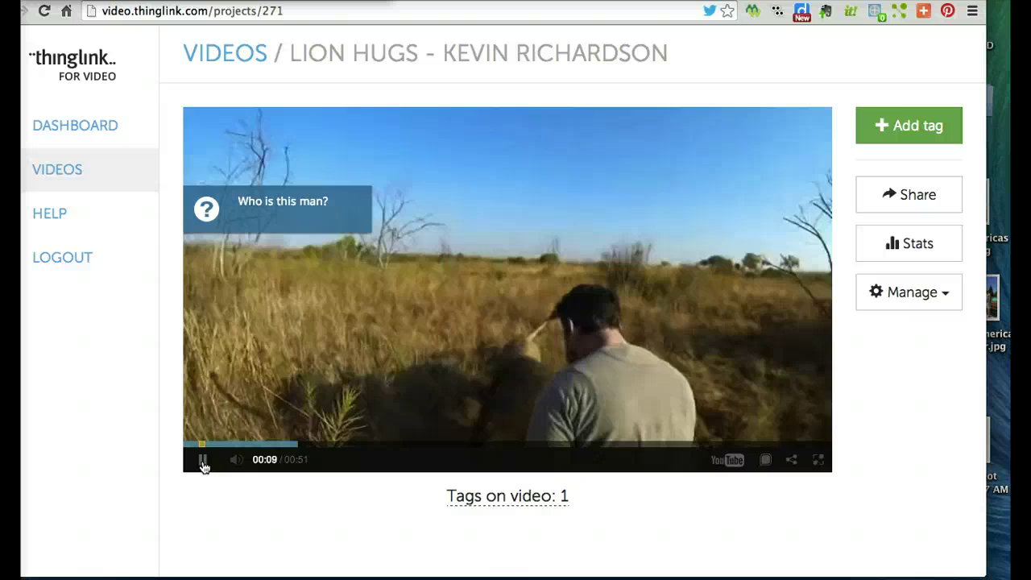
{"action": "left_click", "coordinate": [204, 466]}
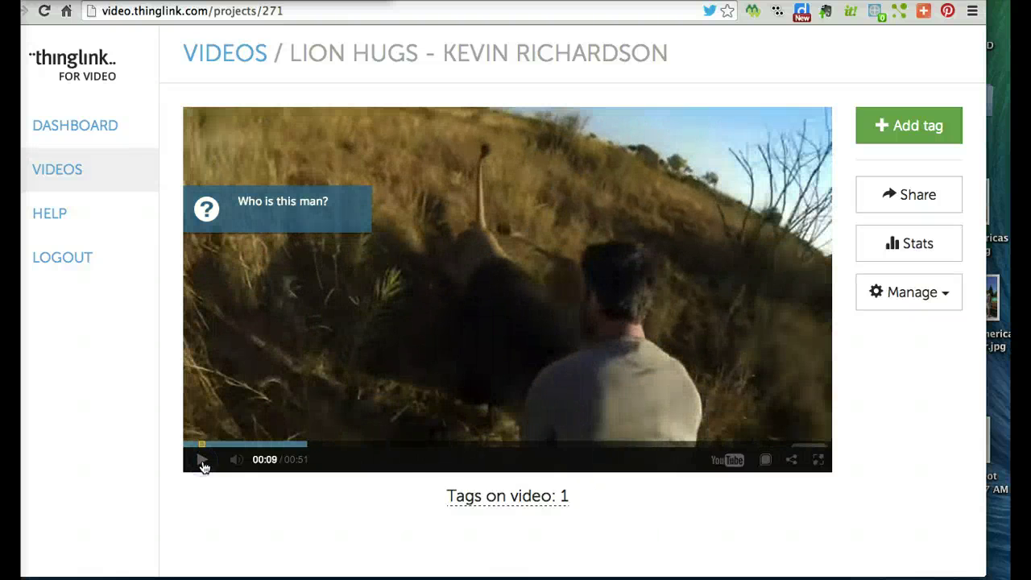
{"action": "left_click", "coordinate": [925, 127]}
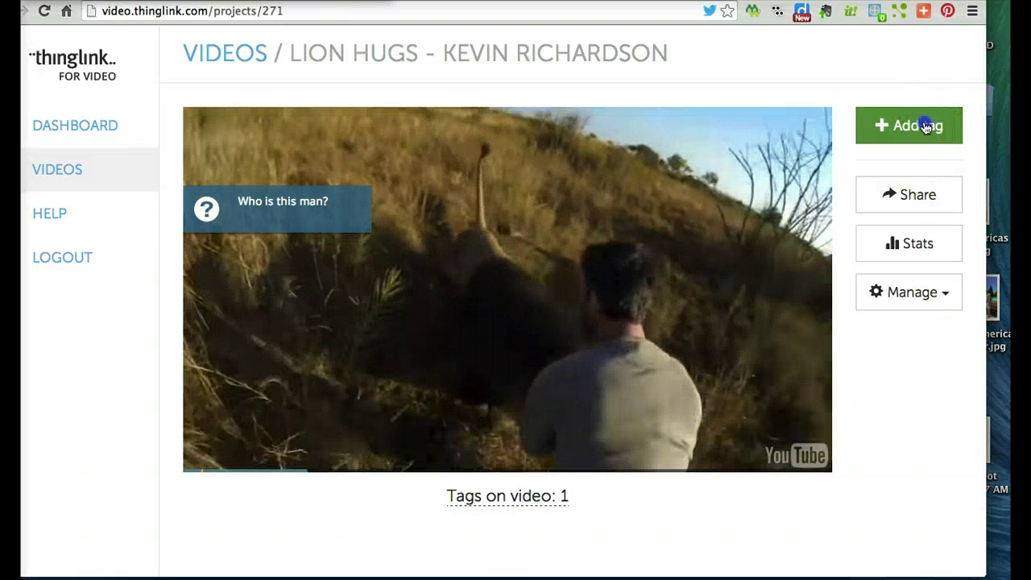
Place a second tag reading 'Where is this taking place?' with the question-mark icon
{"action": "left_click", "coordinate": [491, 292]}
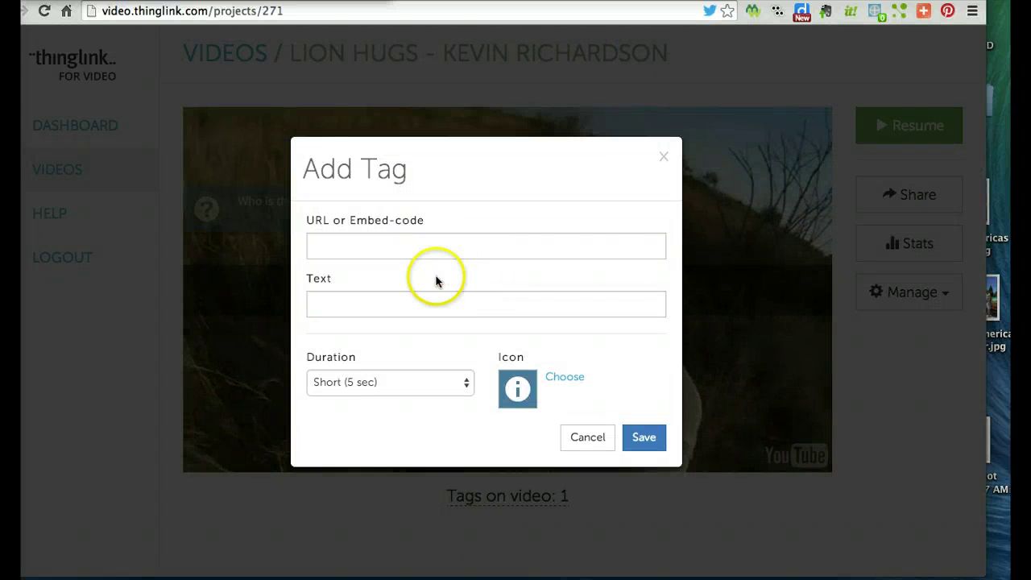
{"action": "left_click", "coordinate": [417, 309]}
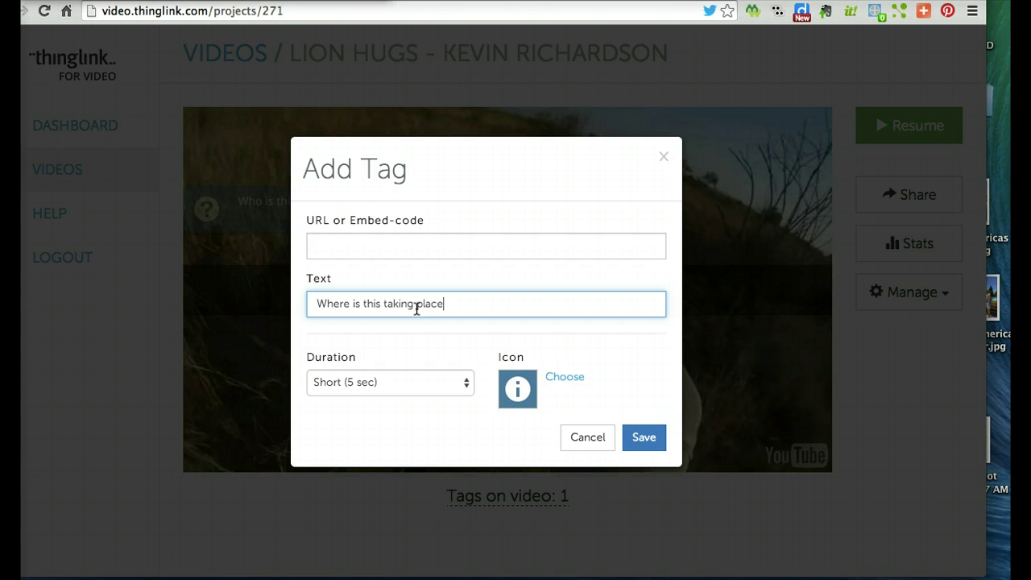
{"action": "left_click", "coordinate": [564, 378]}
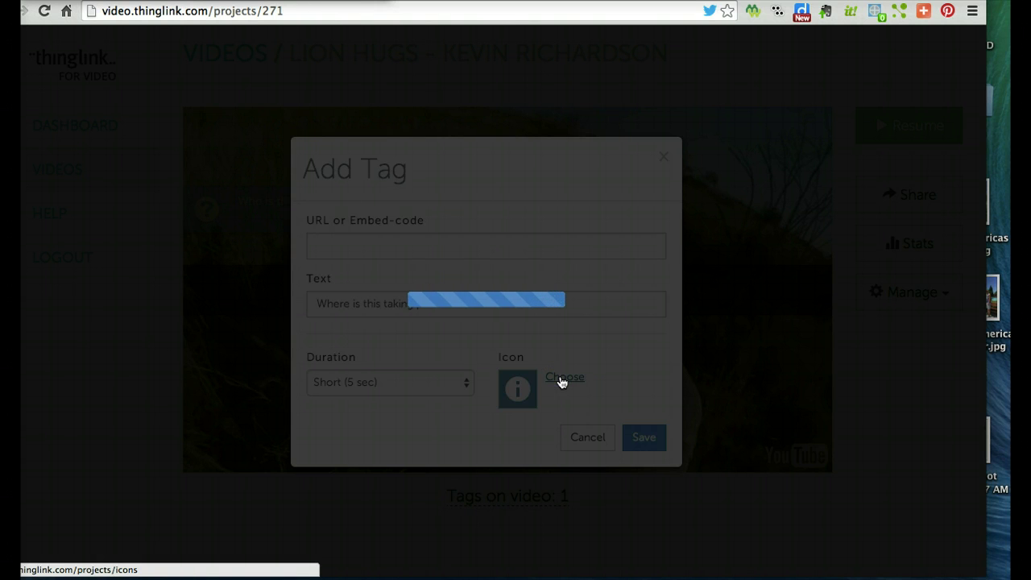
{"action": "left_click", "coordinate": [678, 261]}
{"action": "left_click_drag", "start_coordinate": [661, 260], "coordinate": [660, 388]}
{"action": "left_click", "coordinate": [371, 302]}
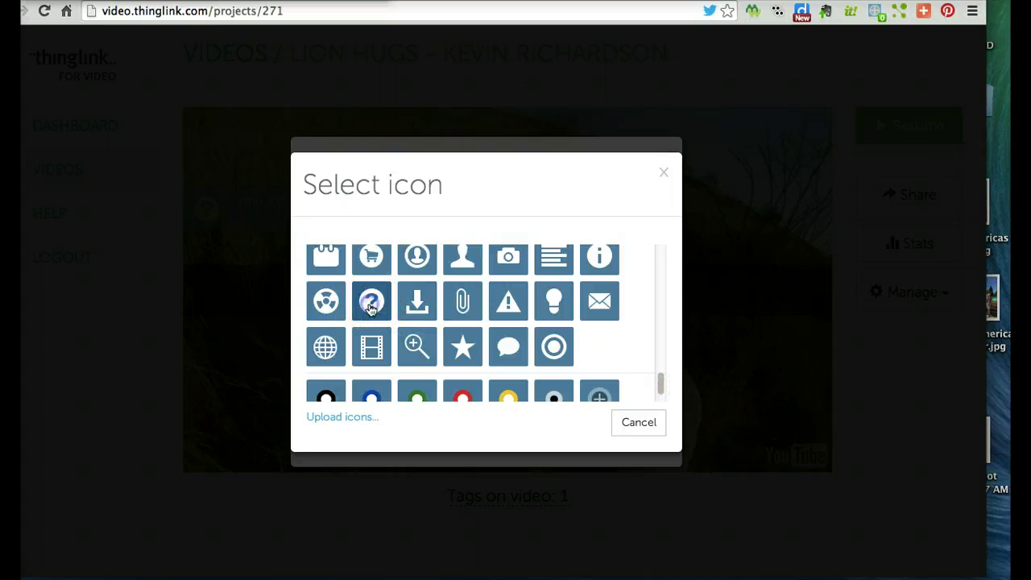
Set its duration to Medium (10 sec) and paste the Google Maps link
{"action": "left_click", "coordinate": [440, 390]}
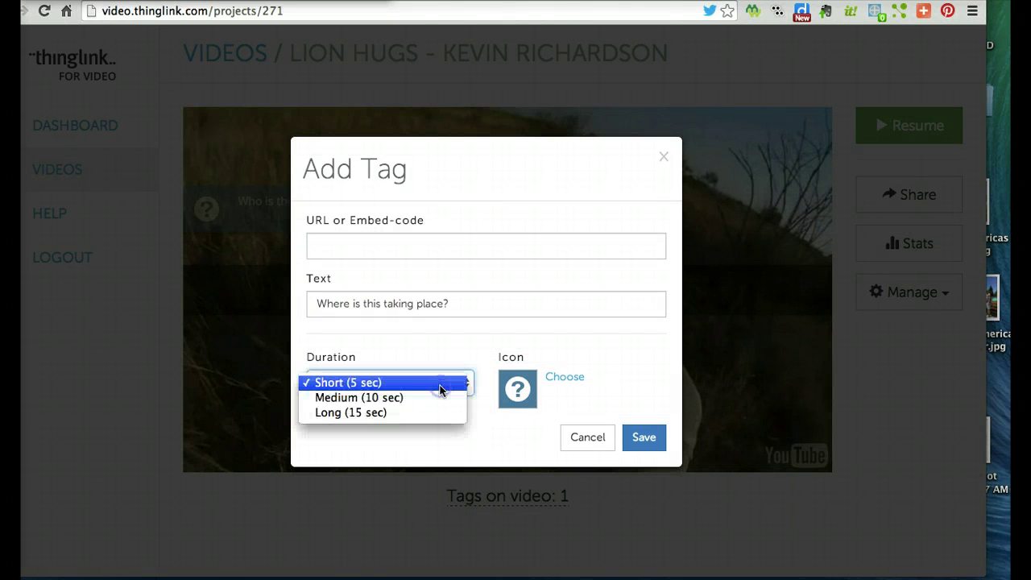
{"action": "left_click", "coordinate": [438, 398]}
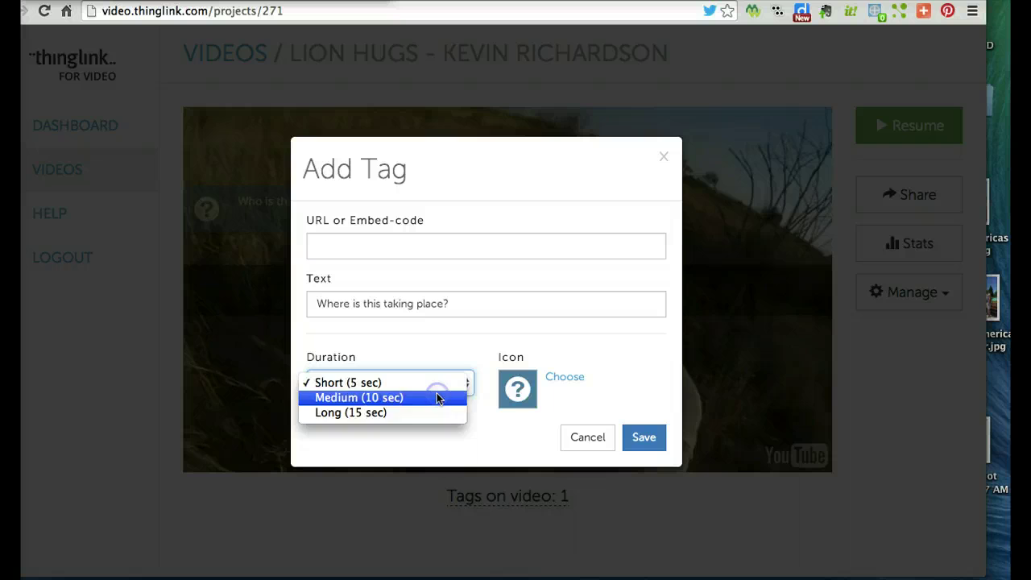
{"action": "left_click", "coordinate": [364, 248]}
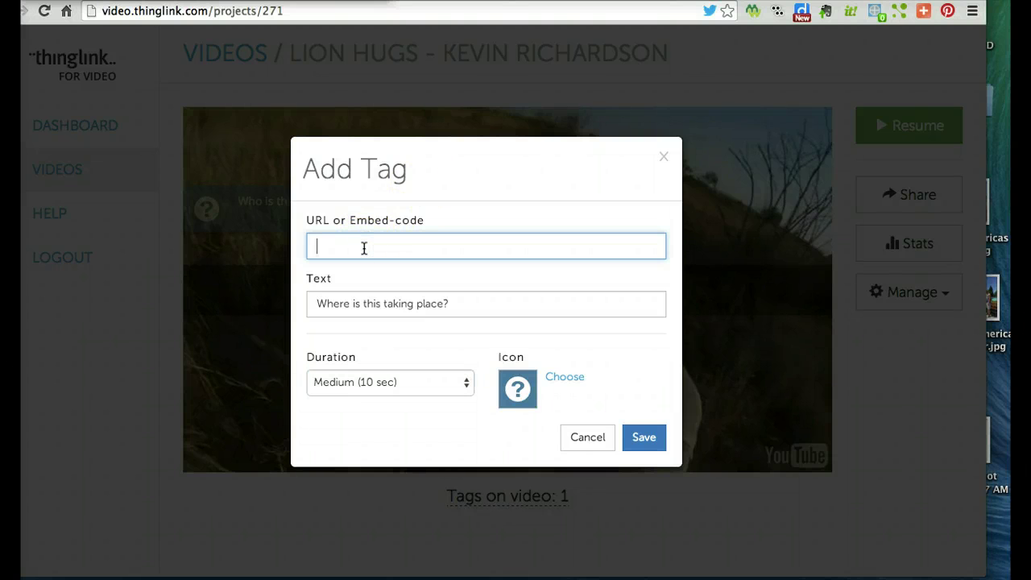
{"action": "key", "text": "super+v"}
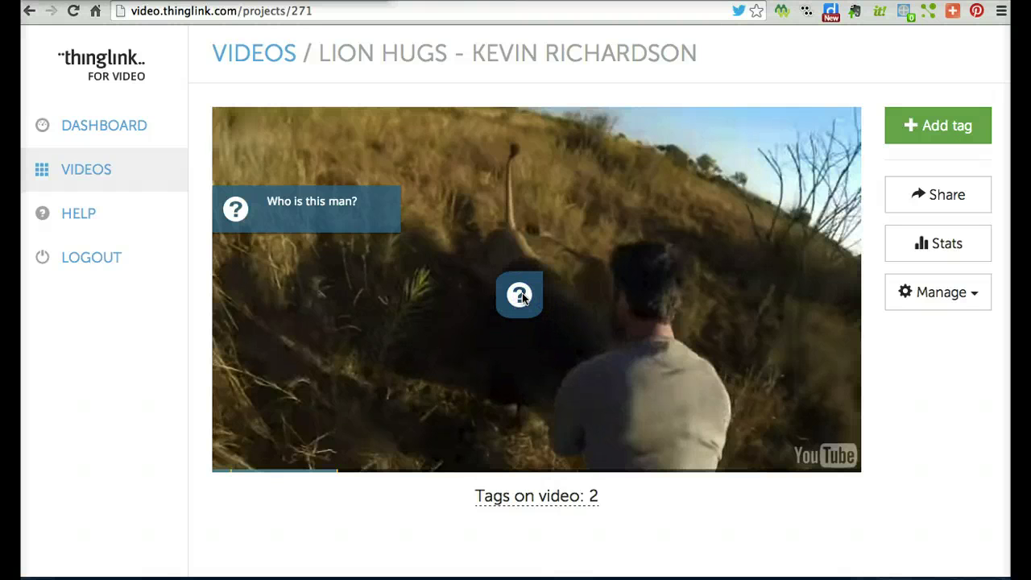
Drag the second tag to the video's right edge, then preview and close its South Africa map
{"action": "mouse_move", "coordinate": [520, 310]}
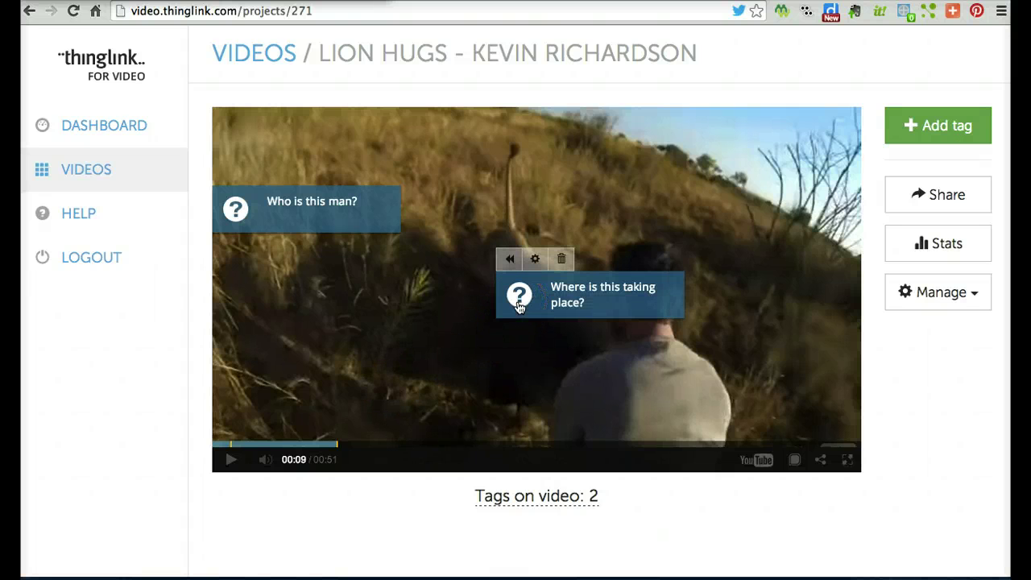
{"action": "left_click_drag", "start_coordinate": [519, 307], "coordinate": [840, 286]}
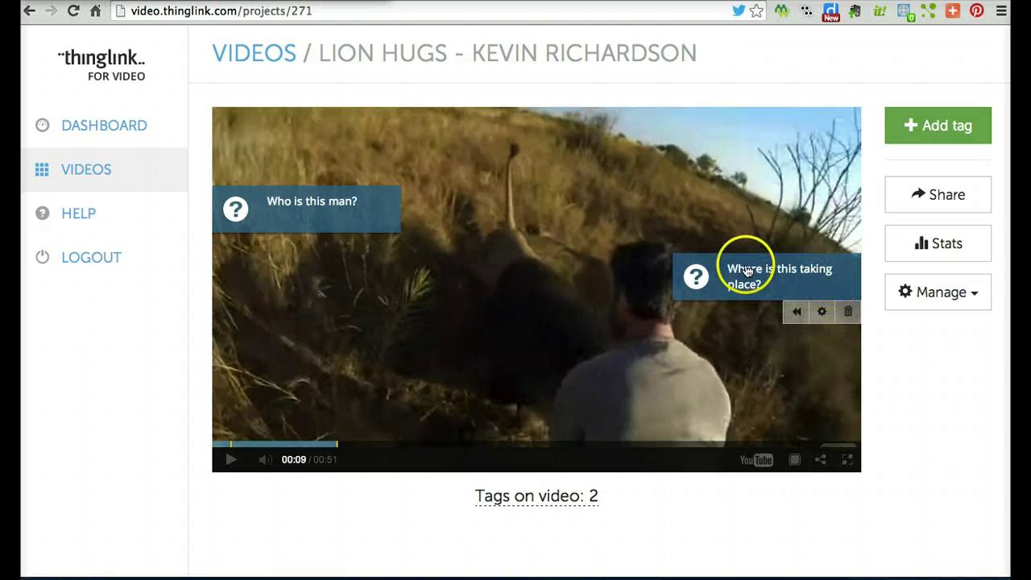
{"action": "left_click", "coordinate": [751, 275]}
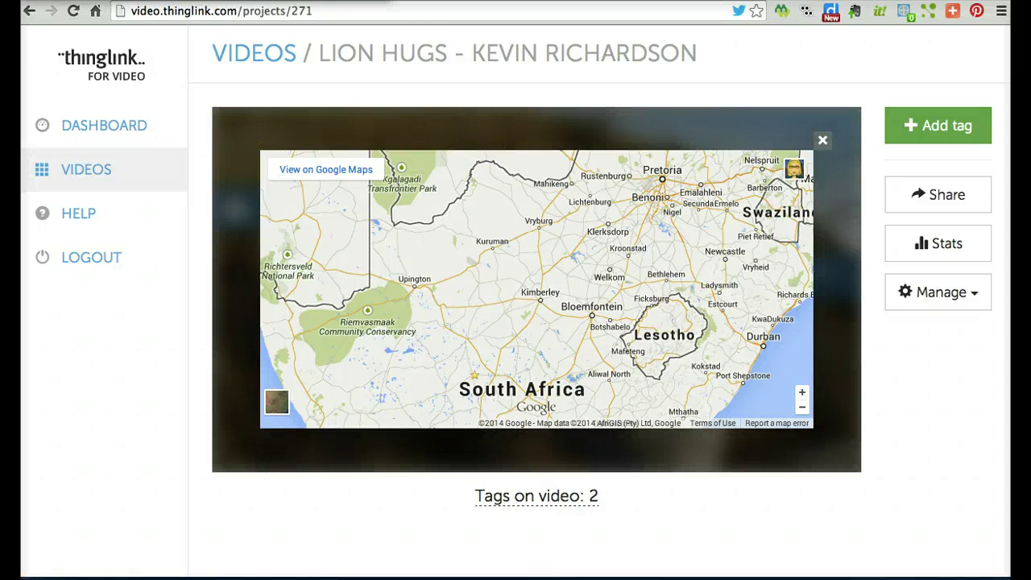
{"action": "left_click", "coordinate": [823, 141]}
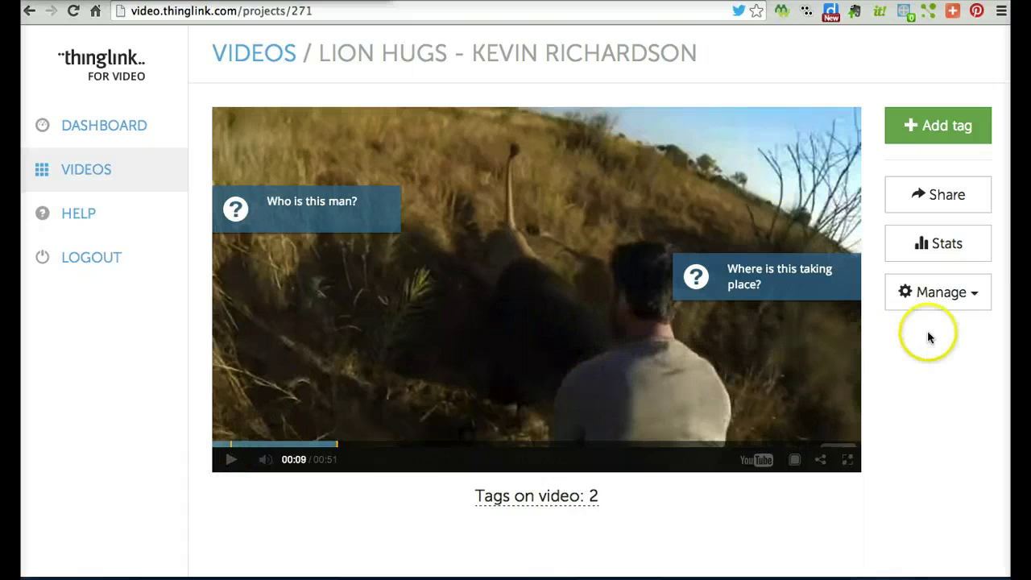
In Manage > Customize, set the tag background colour to magenta
{"action": "left_click", "coordinate": [975, 297]}
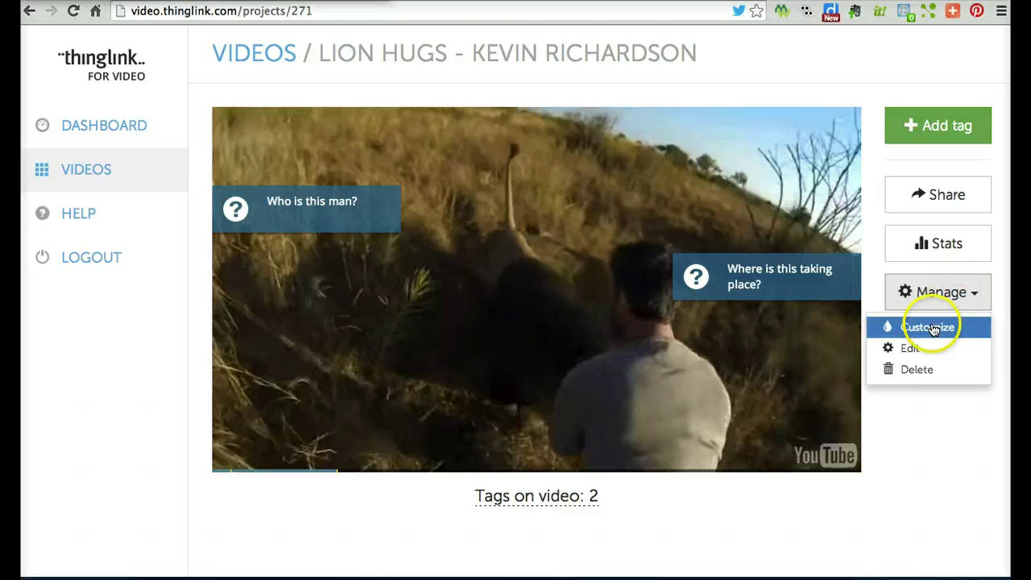
{"action": "left_click", "coordinate": [933, 329]}
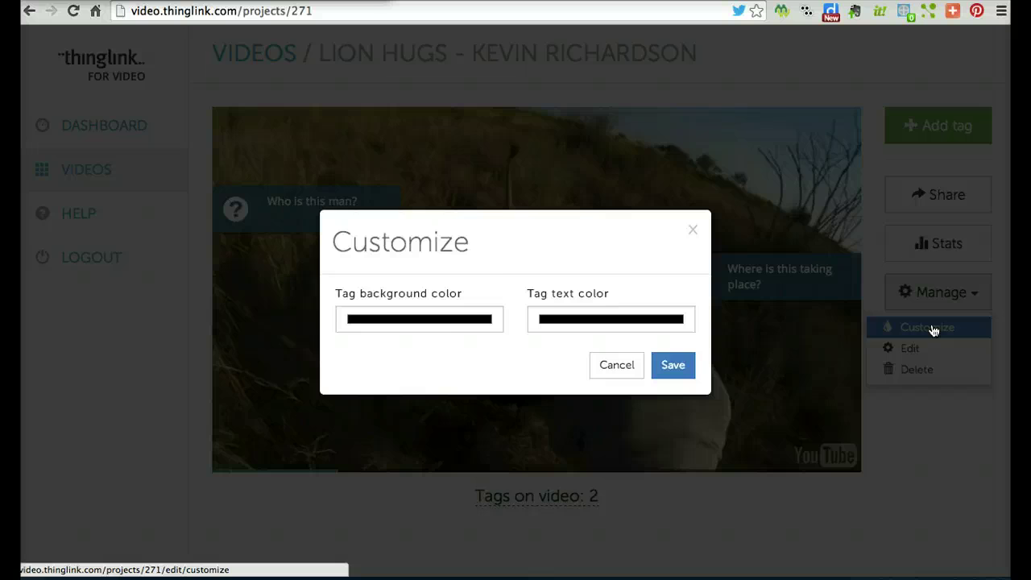
{"action": "left_click", "coordinate": [475, 321]}
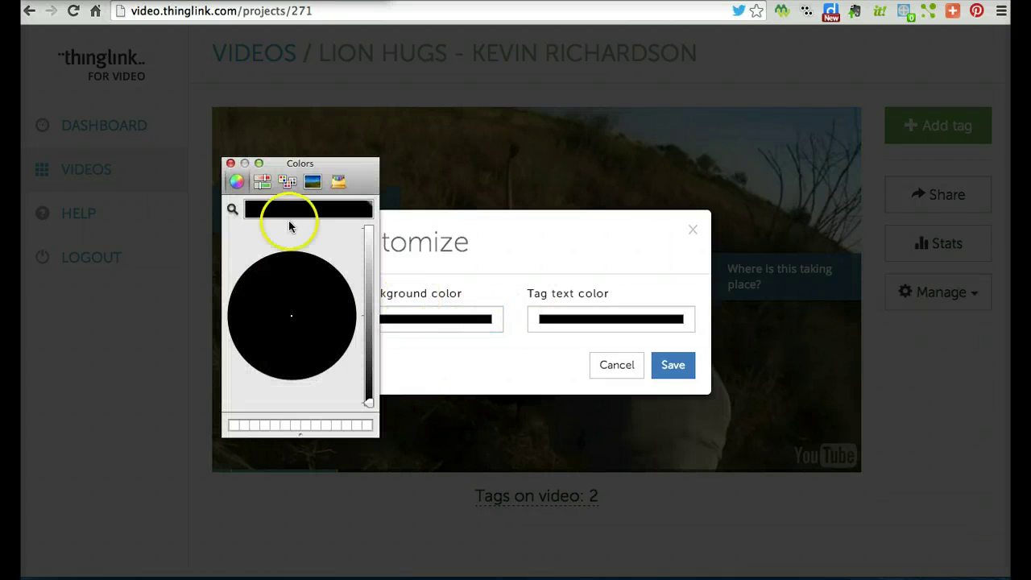
{"action": "left_click_drag", "start_coordinate": [365, 336], "coordinate": [365, 260]}
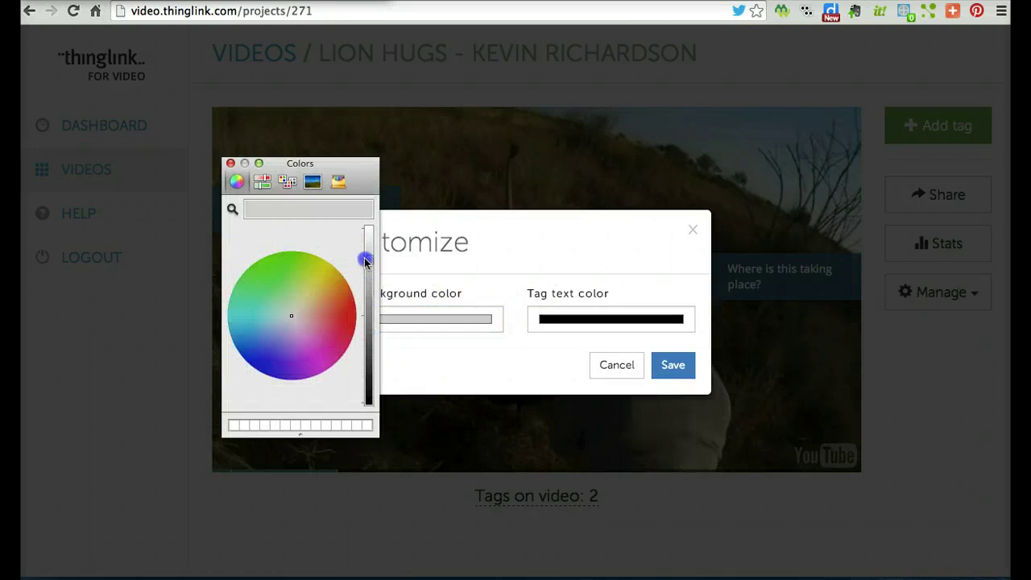
{"action": "left_click", "coordinate": [324, 360]}
{"action": "left_click", "coordinate": [596, 365]}
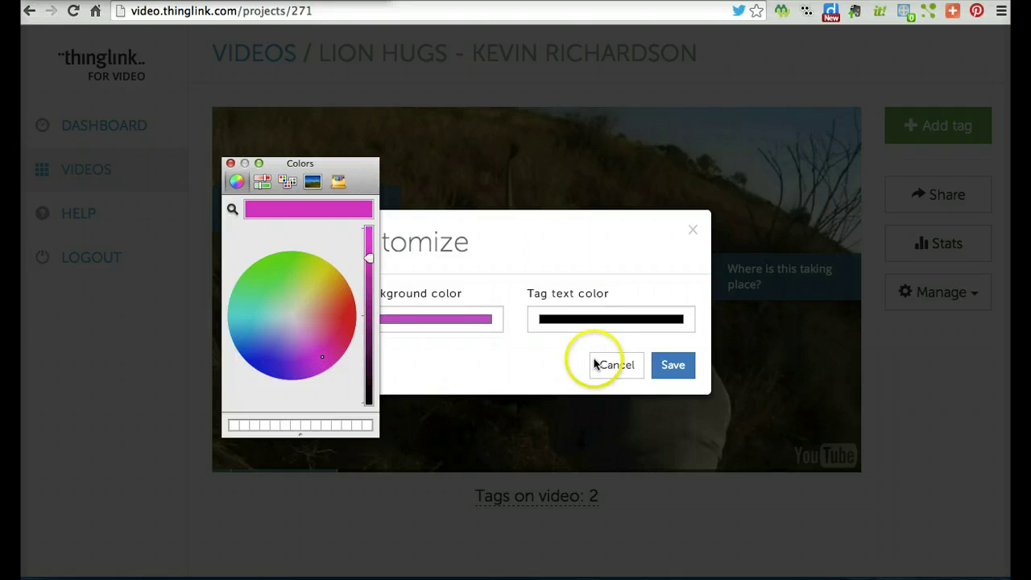
Lighten the tag background to a pale shade and save the customization
{"action": "left_click", "coordinate": [601, 316]}
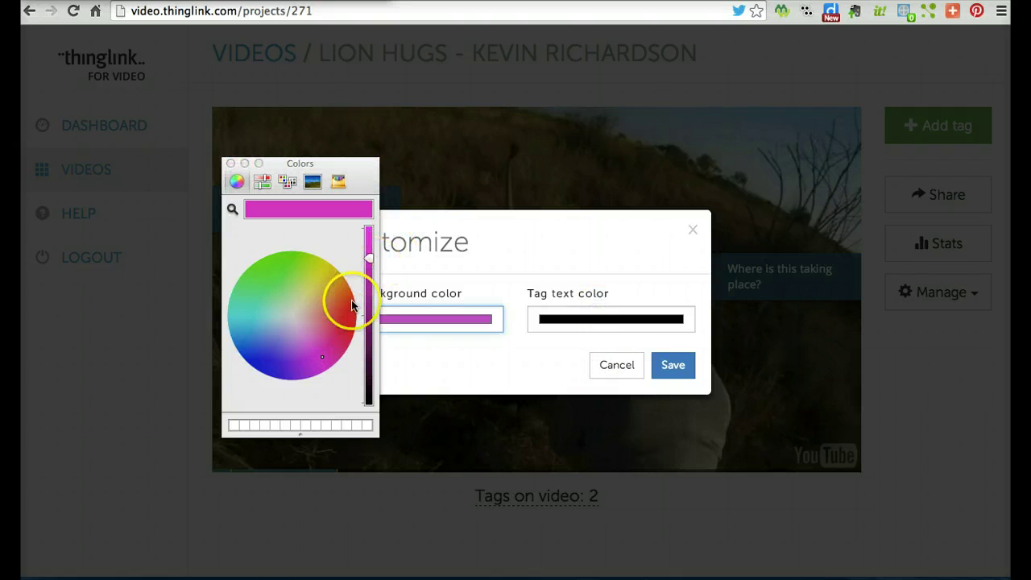
{"action": "left_click", "coordinate": [294, 317]}
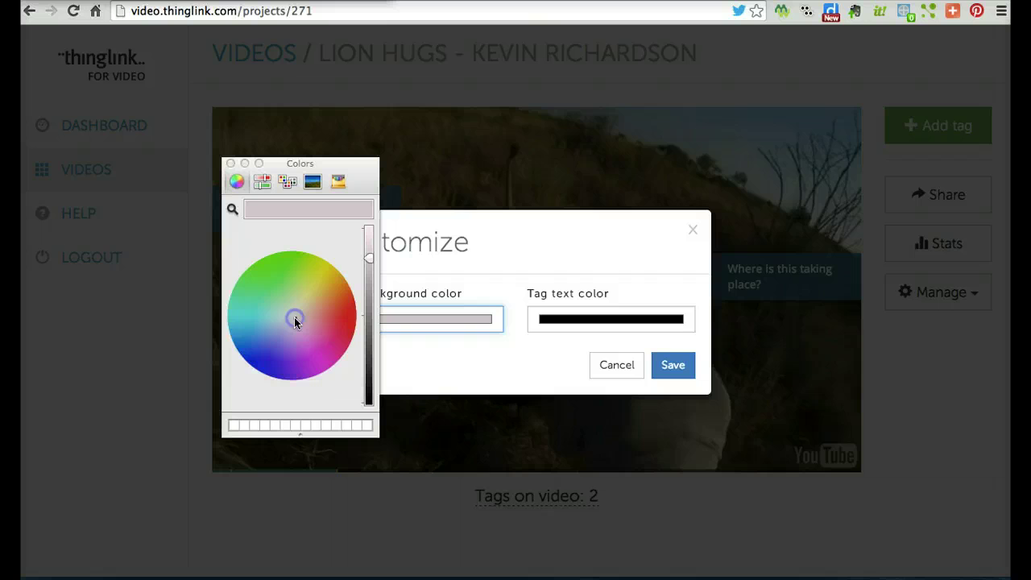
{"action": "left_click", "coordinate": [237, 182]}
{"action": "left_click_drag", "start_coordinate": [369, 257], "coordinate": [369, 225]}
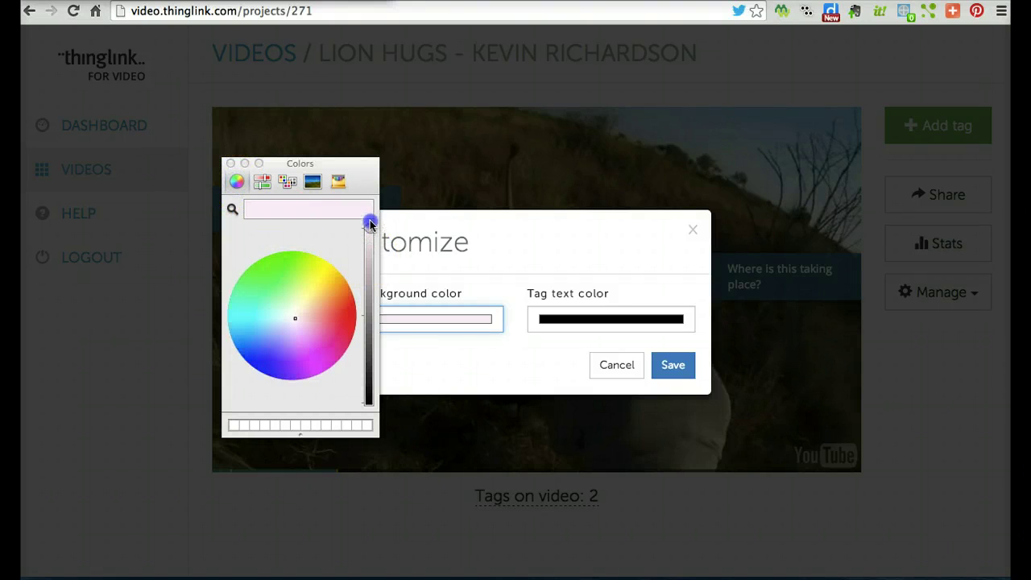
{"action": "left_click", "coordinate": [316, 282]}
{"action": "left_click", "coordinate": [299, 318]}
{"action": "left_click", "coordinate": [298, 314]}
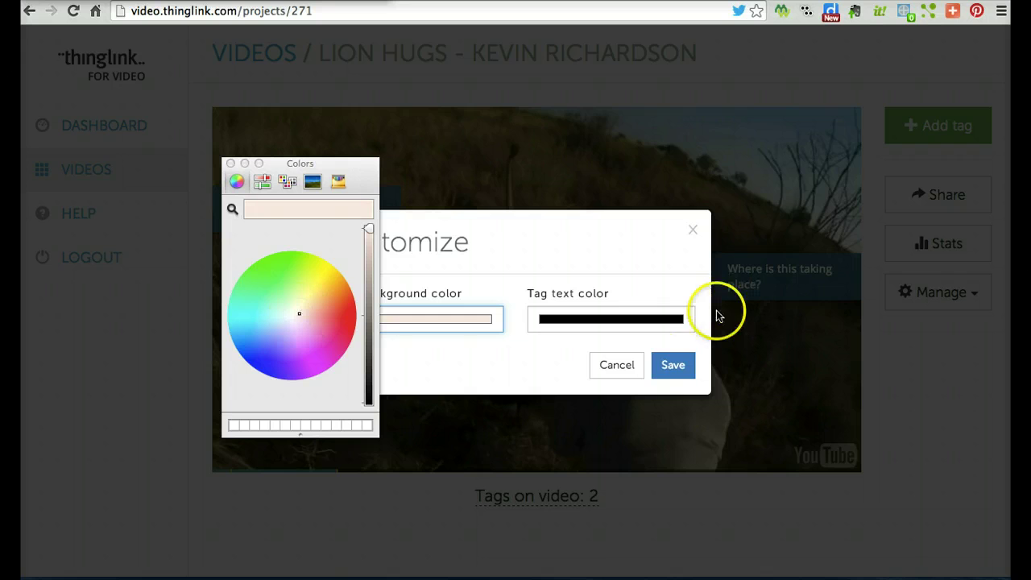
{"action": "left_click", "coordinate": [672, 365]}
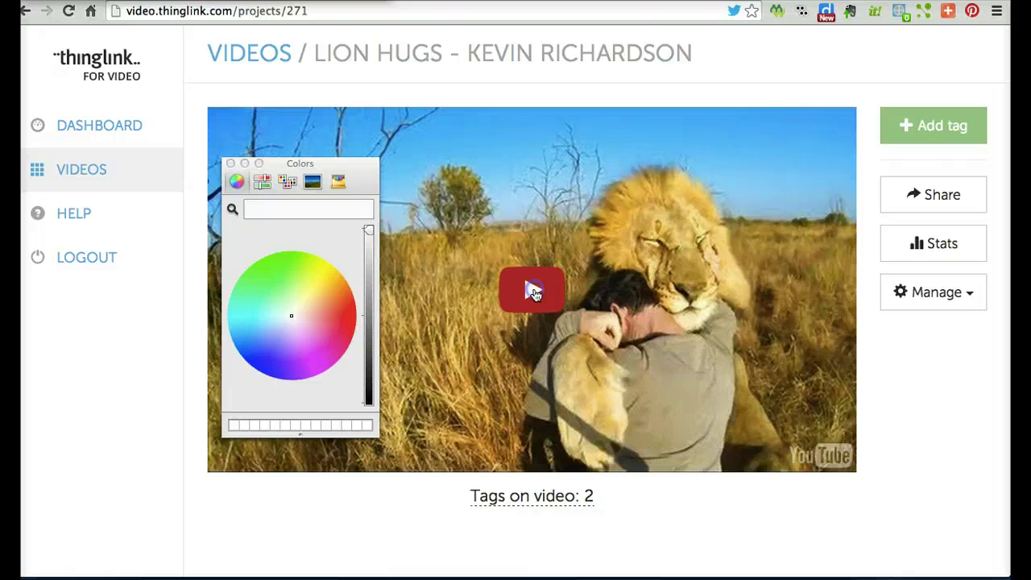
Close the colour picker, play the clip, and pause it at 00:01 on the 'Who is this man?' tag
{"action": "left_click", "coordinate": [535, 294]}
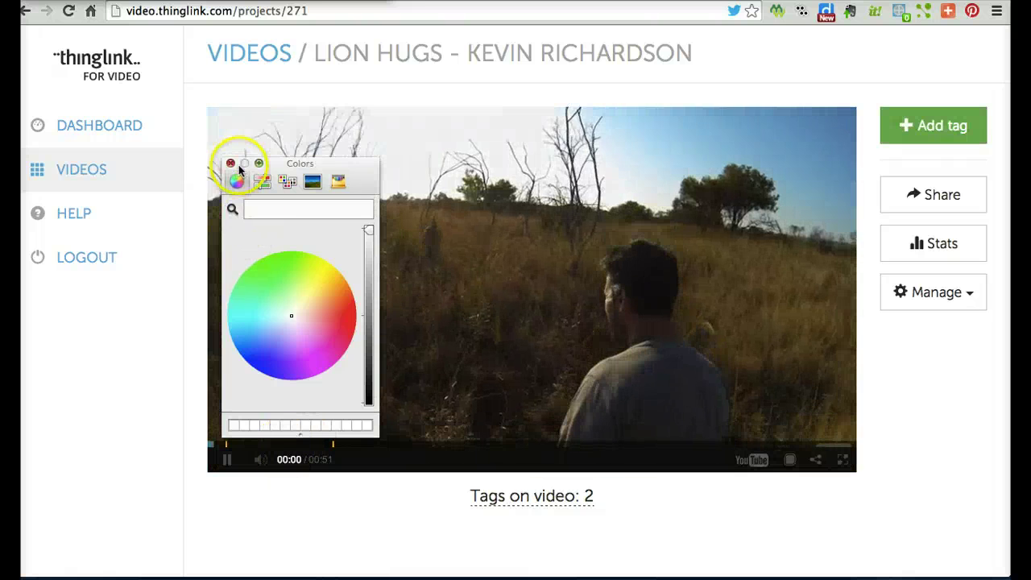
{"action": "left_click", "coordinate": [230, 166]}
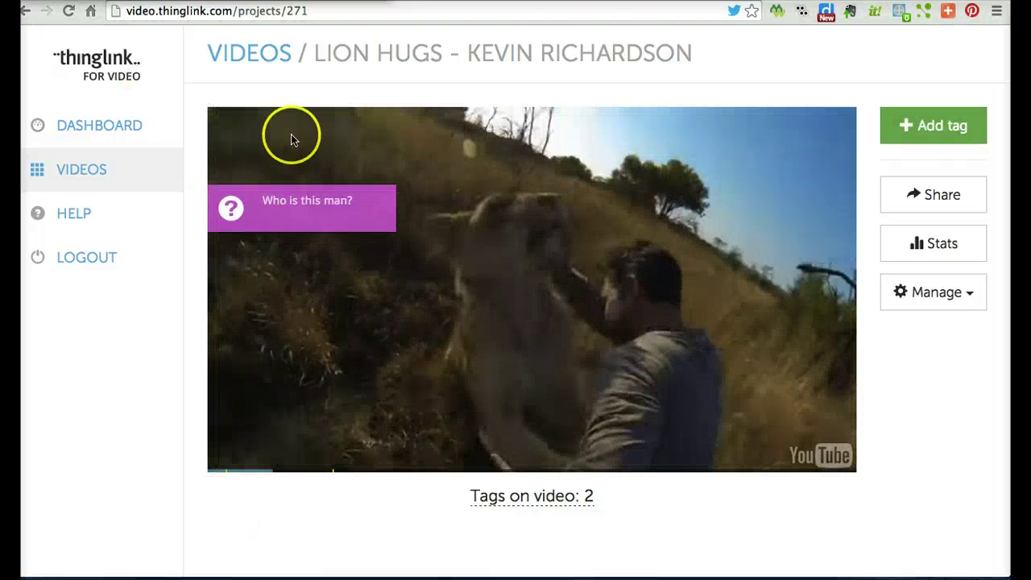
{"action": "left_click", "coordinate": [307, 207]}
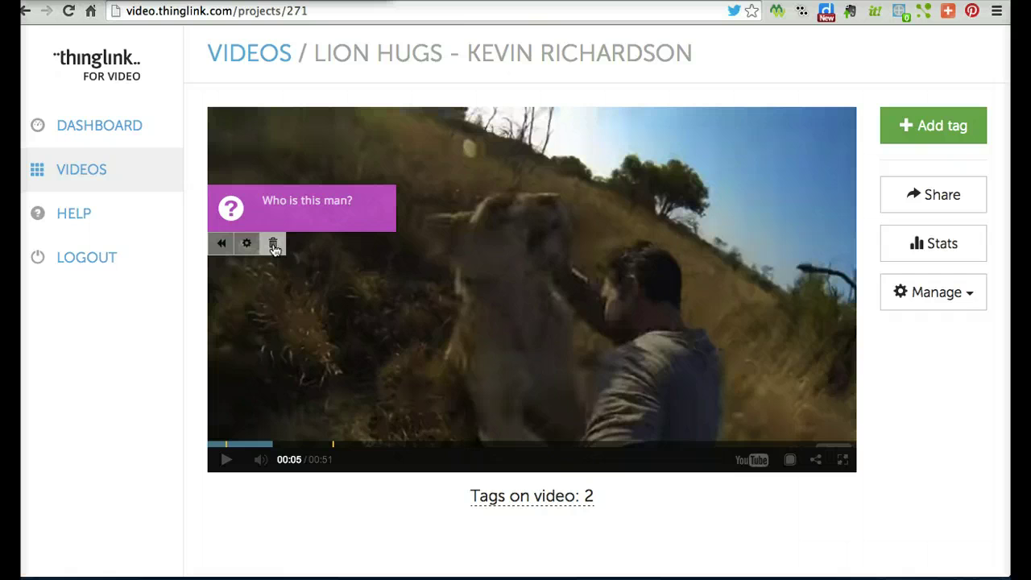
{"action": "left_click", "coordinate": [224, 245]}
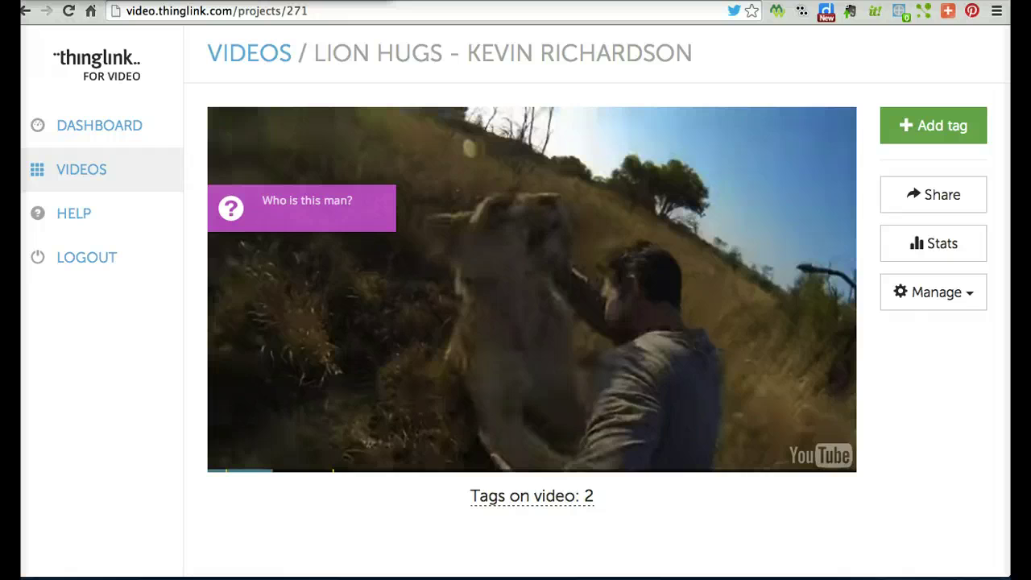
{"action": "left_click", "coordinate": [224, 245]}
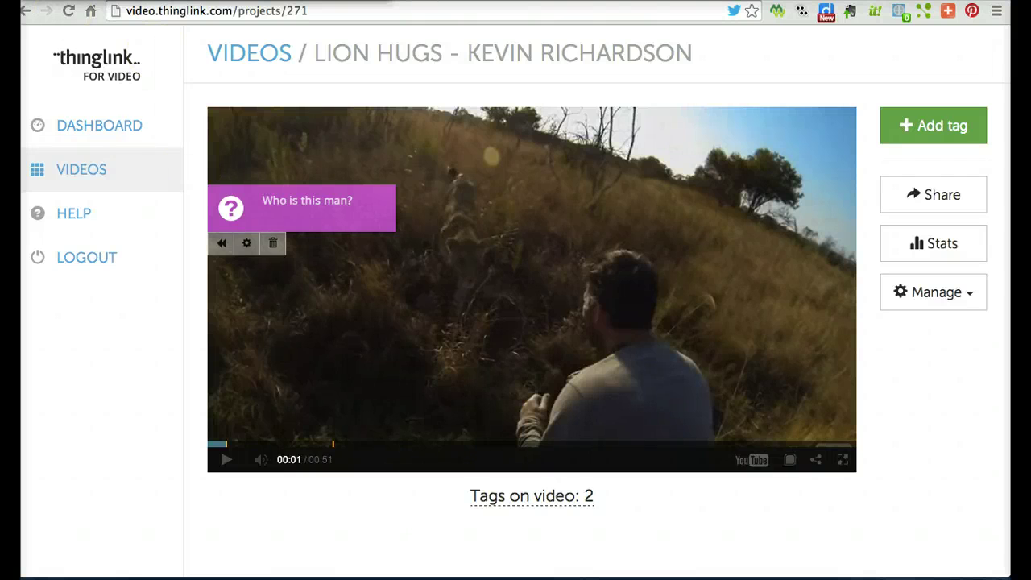
{"action": "left_click", "coordinate": [108, 125]}
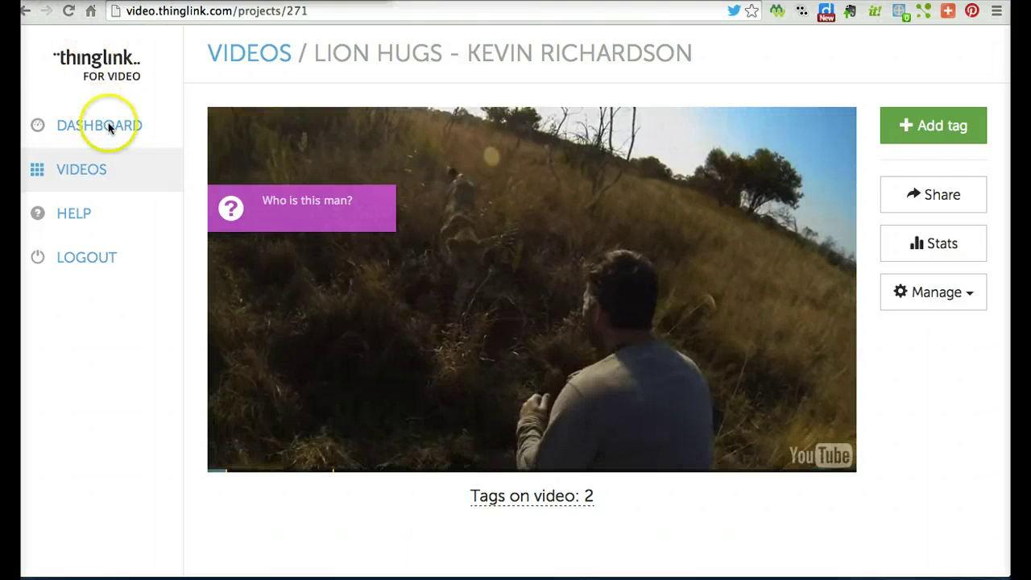
{"action": "left_click", "coordinate": [75, 213]}
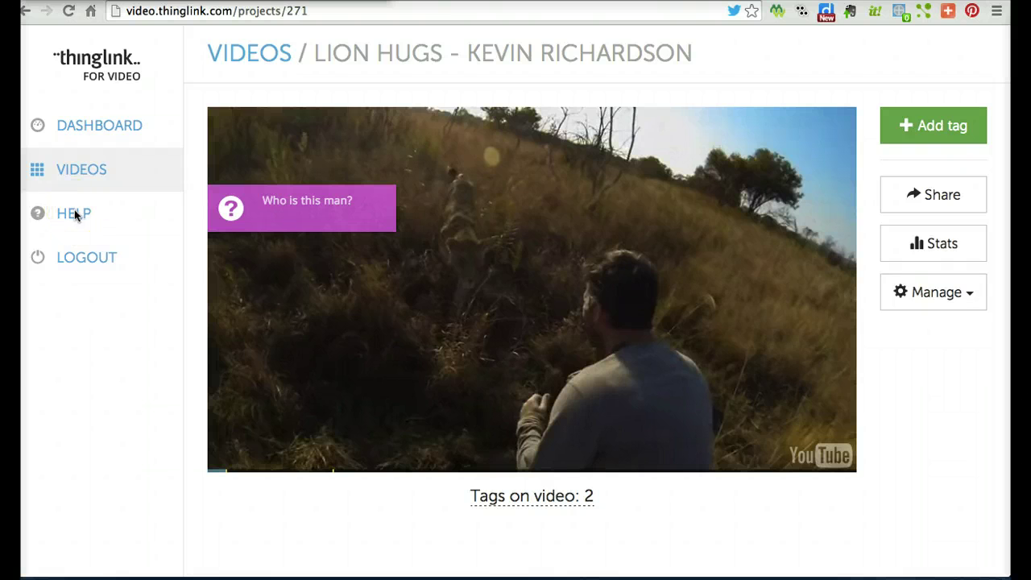